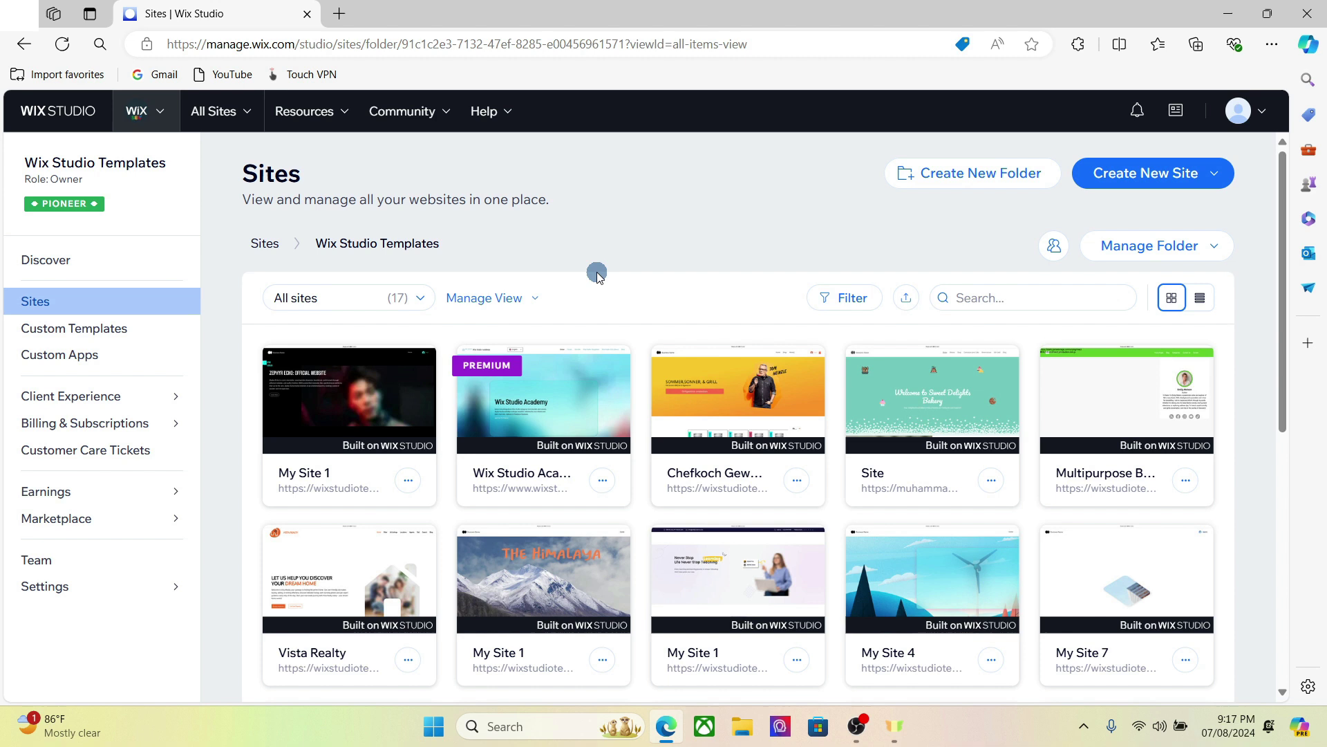
View My Site 1 as a live website from its actions menu.
click(408, 481)
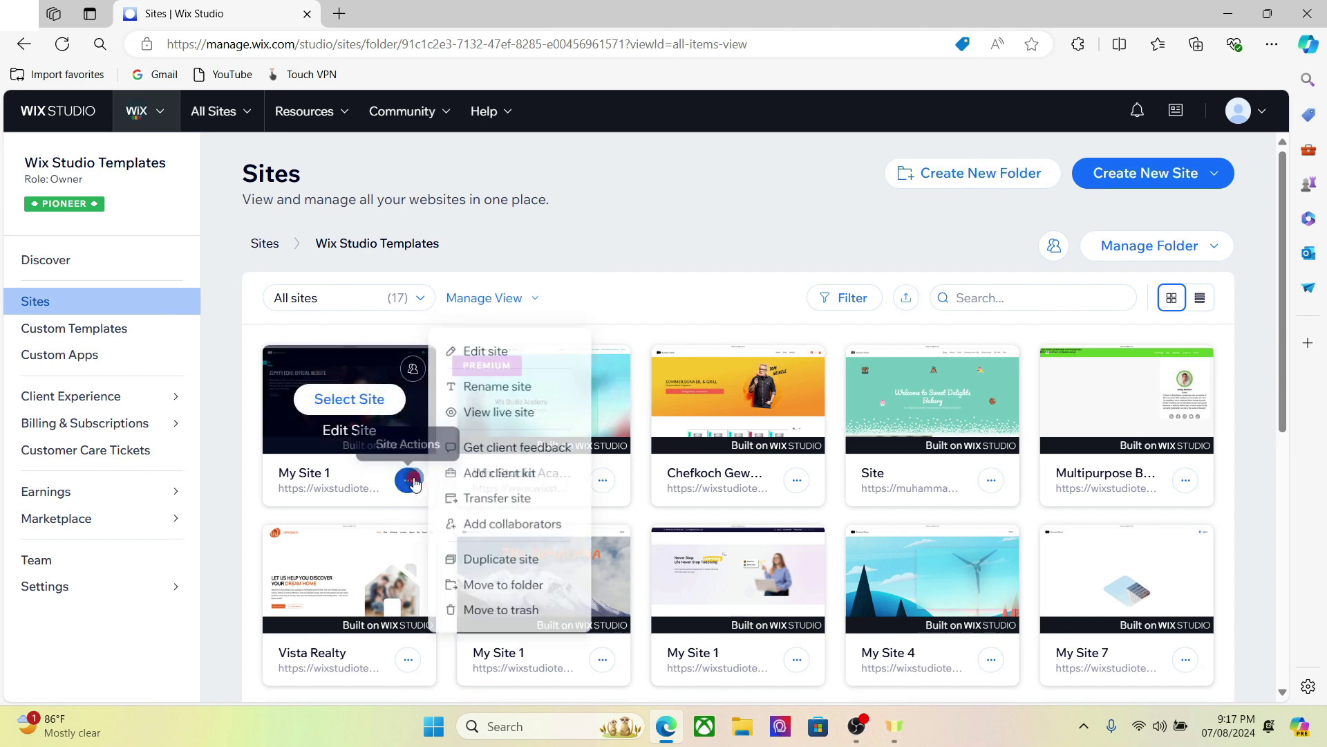
click(530, 412)
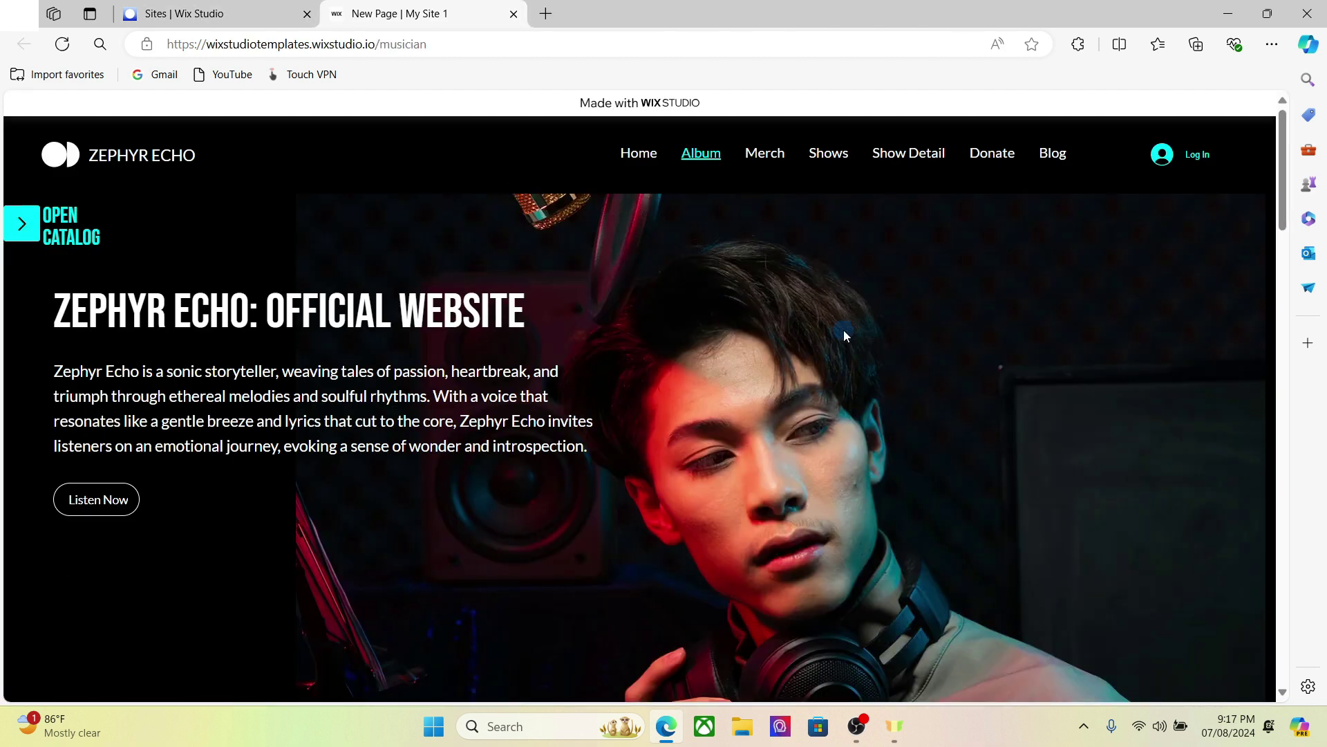
mouse_move(1274, 211)
mouse_down()
mouse_move(1275, 657)
mouse_move(1289, 200)
mouse_up()
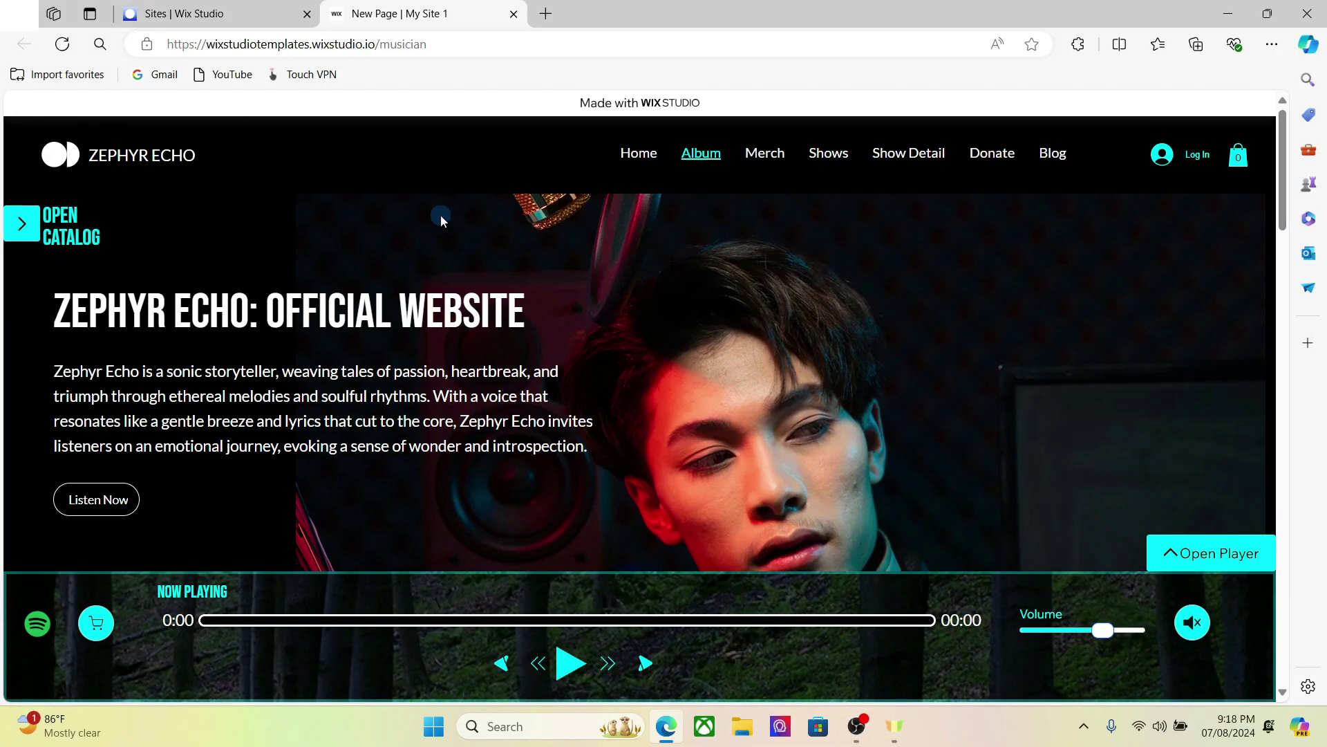
Start a new custom template based on the existing site My Site 1.
click(207, 14)
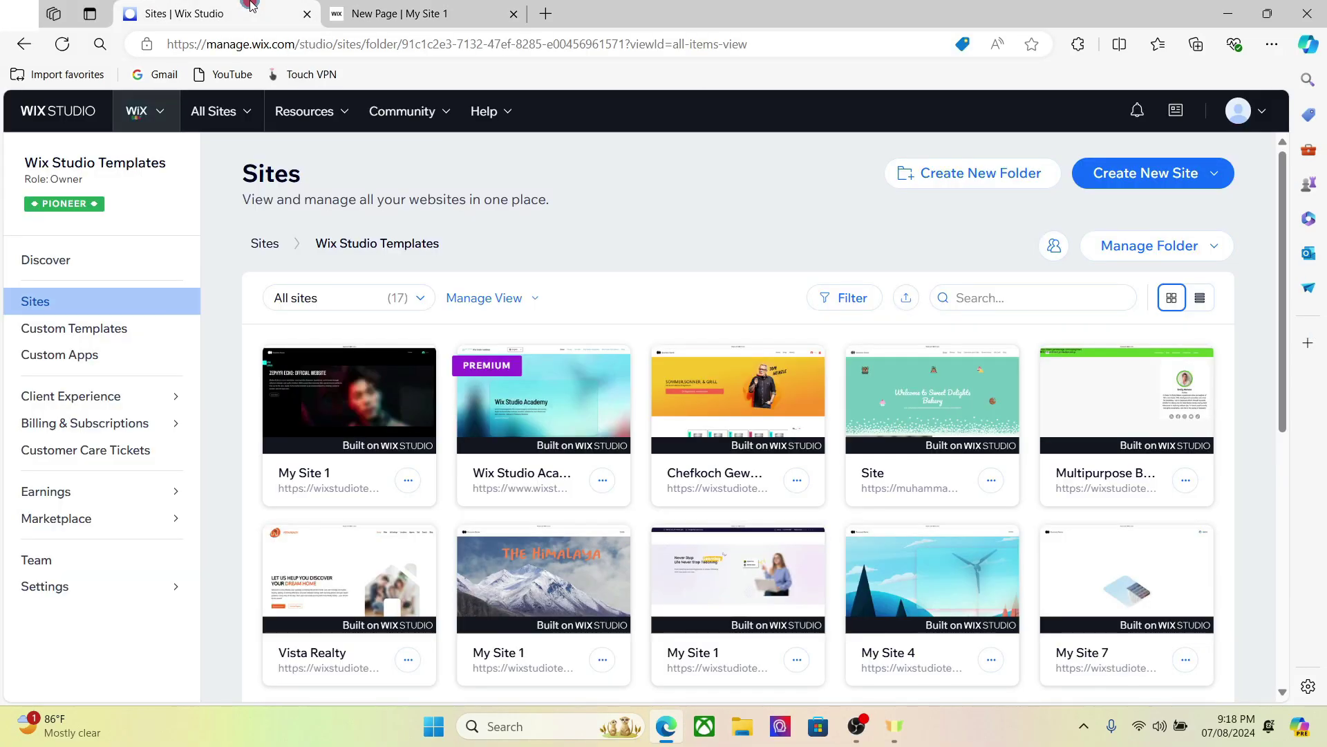
click(130, 338)
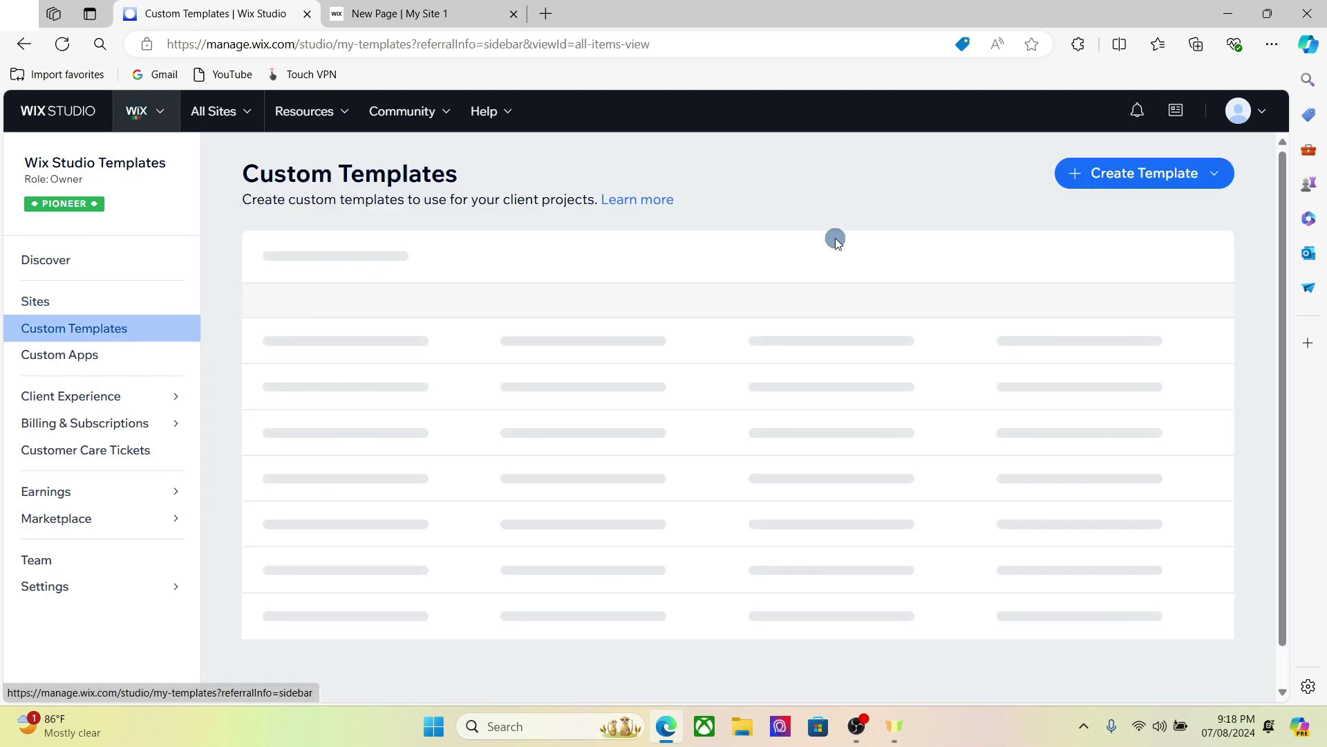
click(1123, 183)
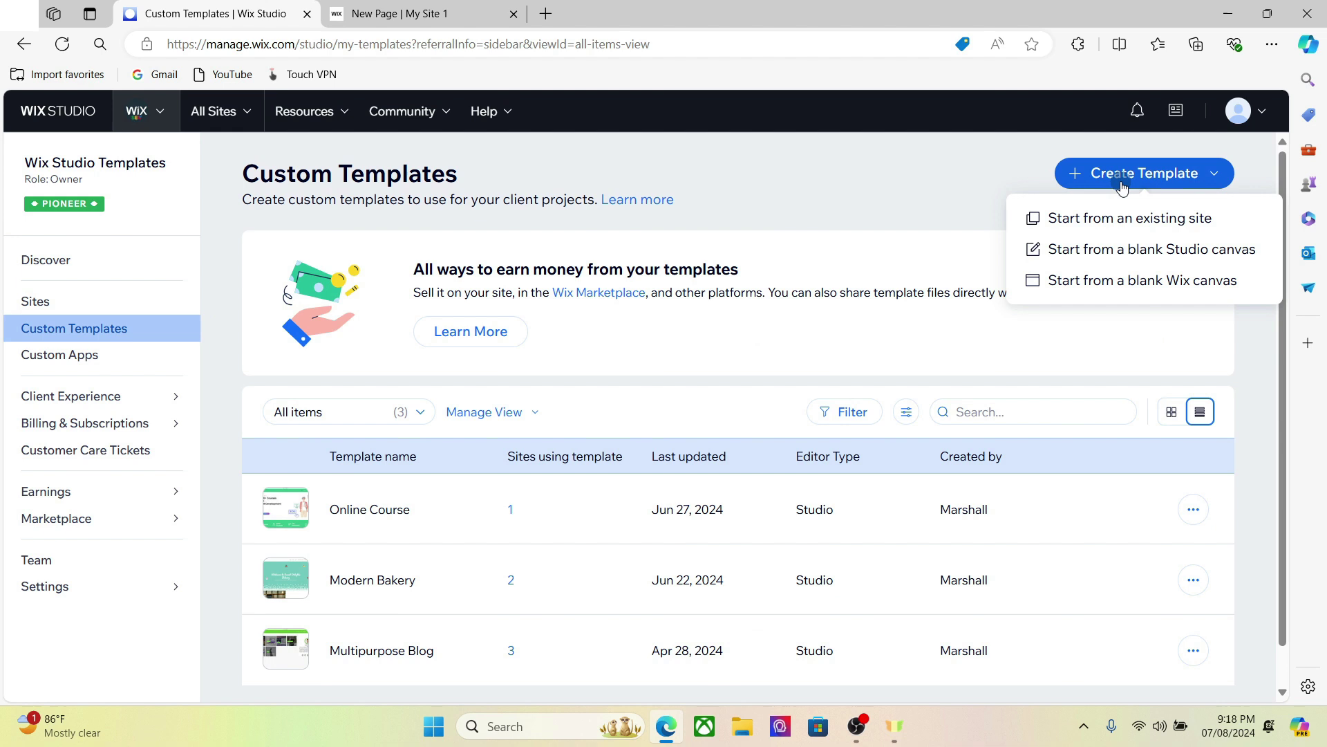
click(1134, 221)
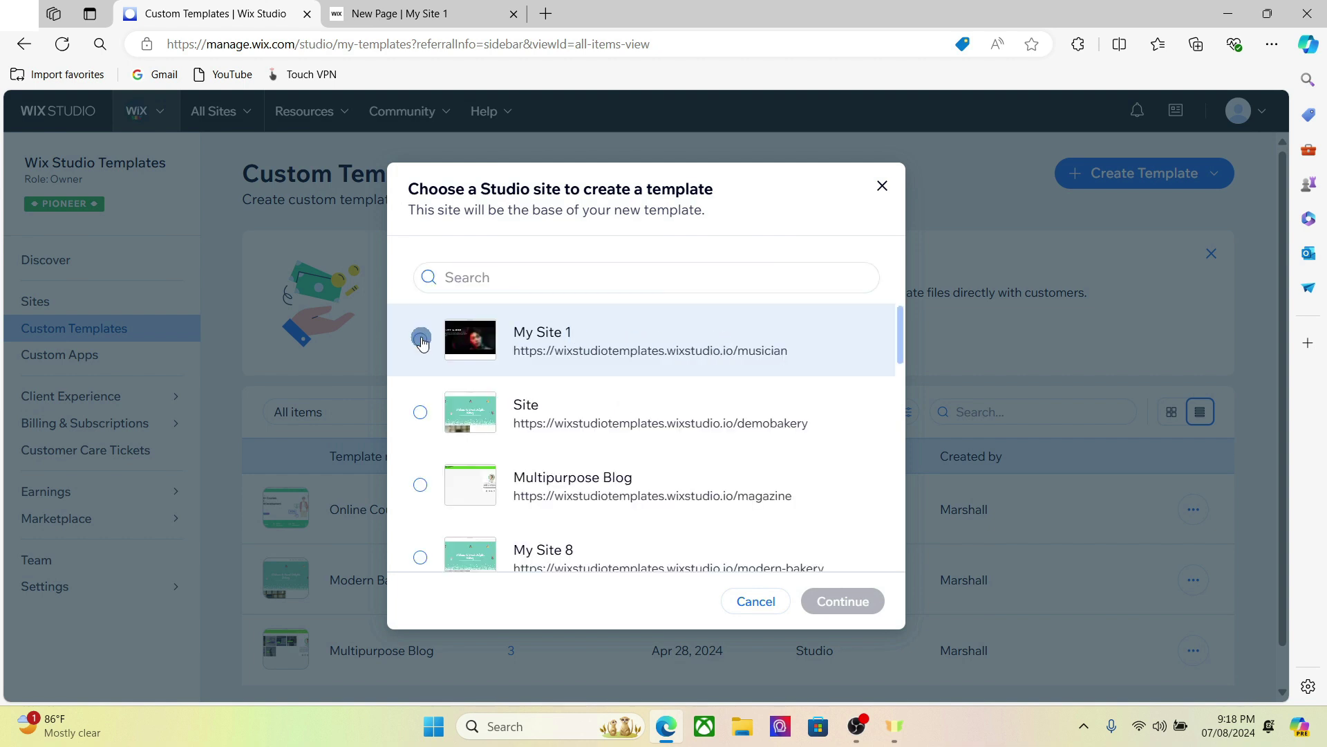
click(420, 339)
click(858, 602)
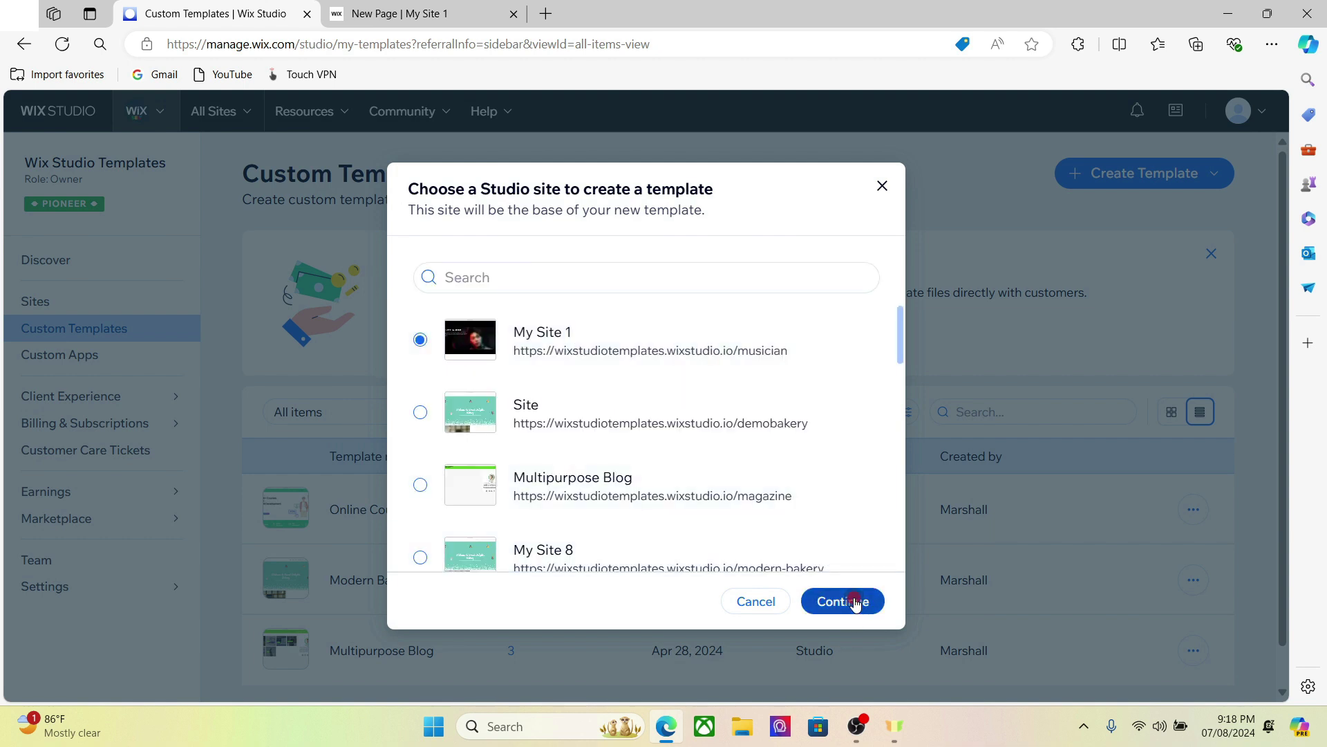
Name the template 'Musicians' and create it.
triple_click(584, 404)
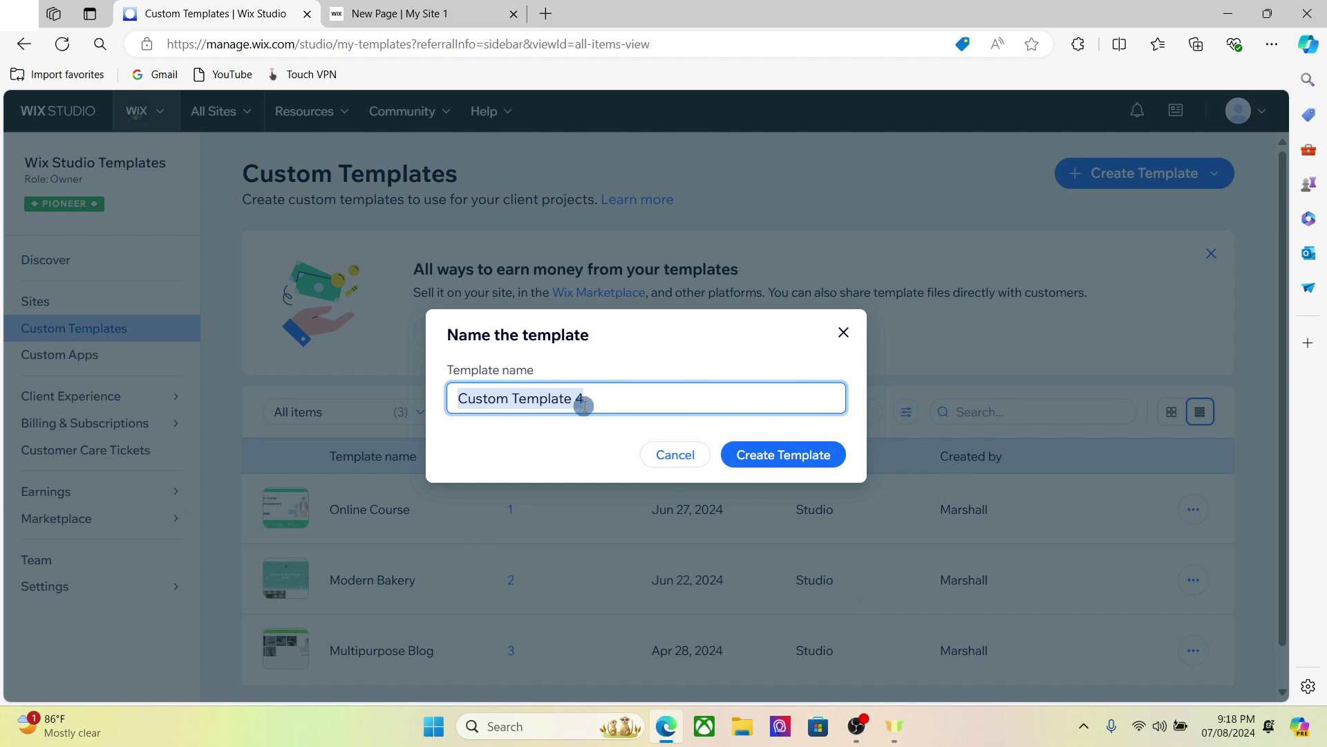
text(mUS)
key(BackSpace)
key(BackSpace)
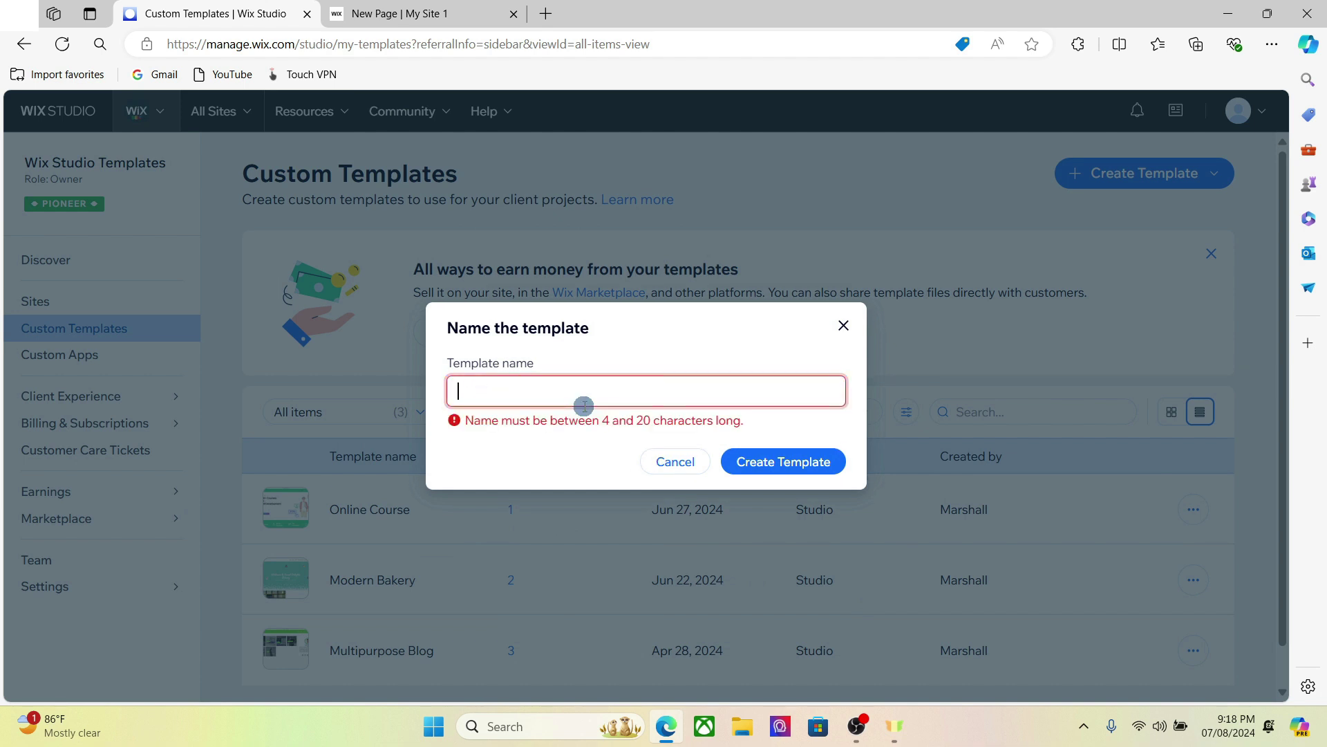
text(Musicians)
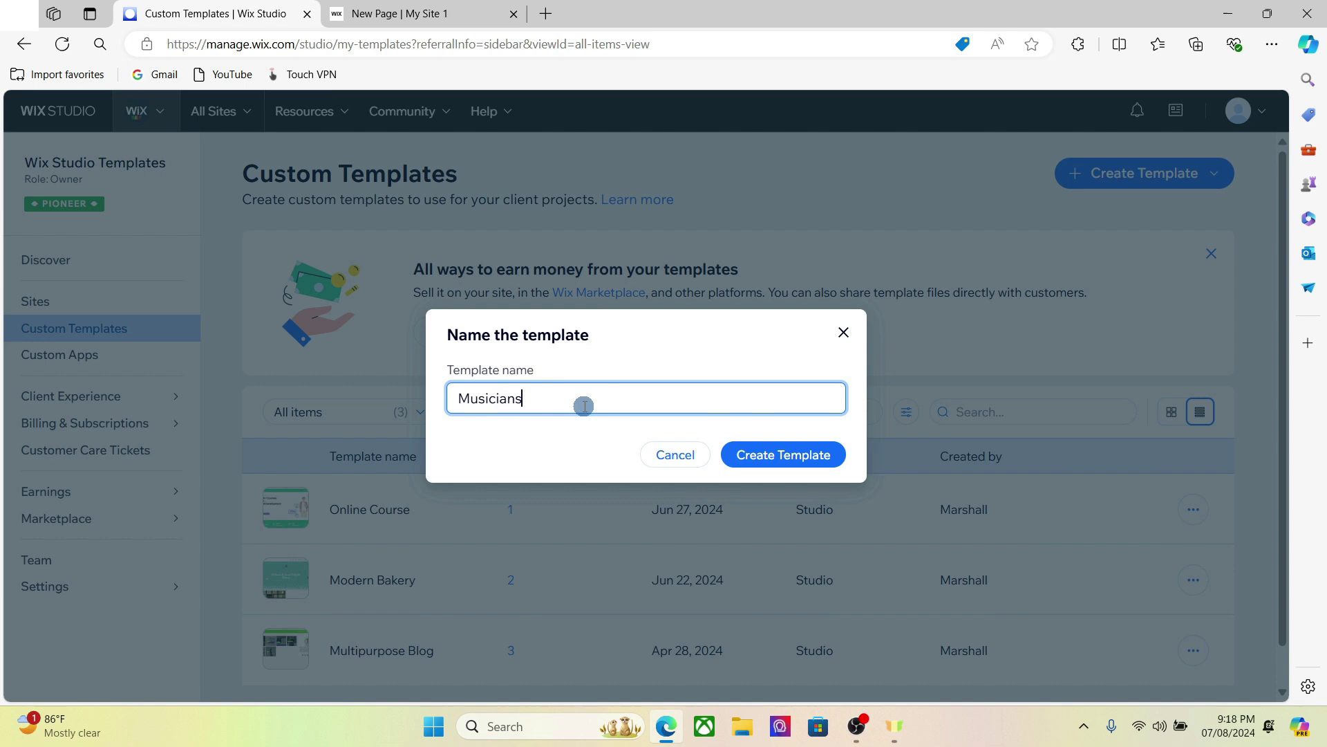
click(781, 455)
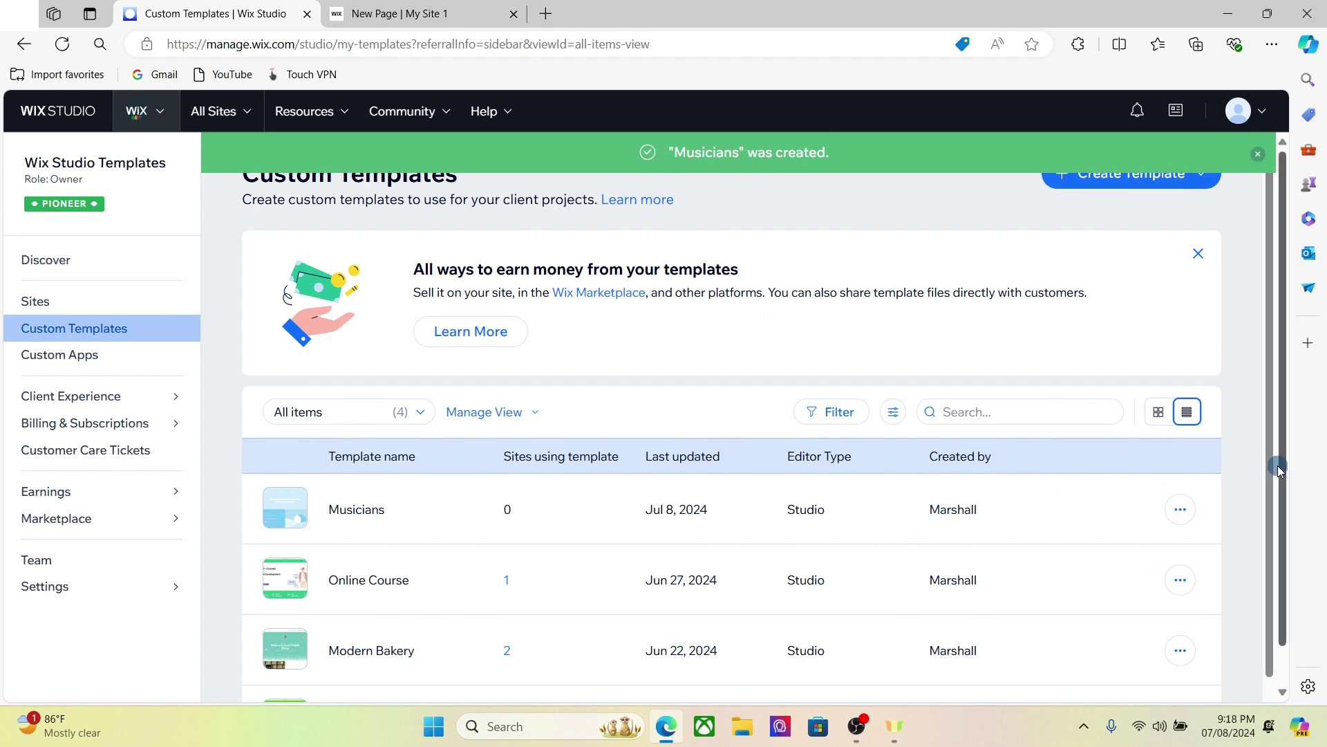
drag(1277, 466, 1296, 527)
mouse_move(472, 467)
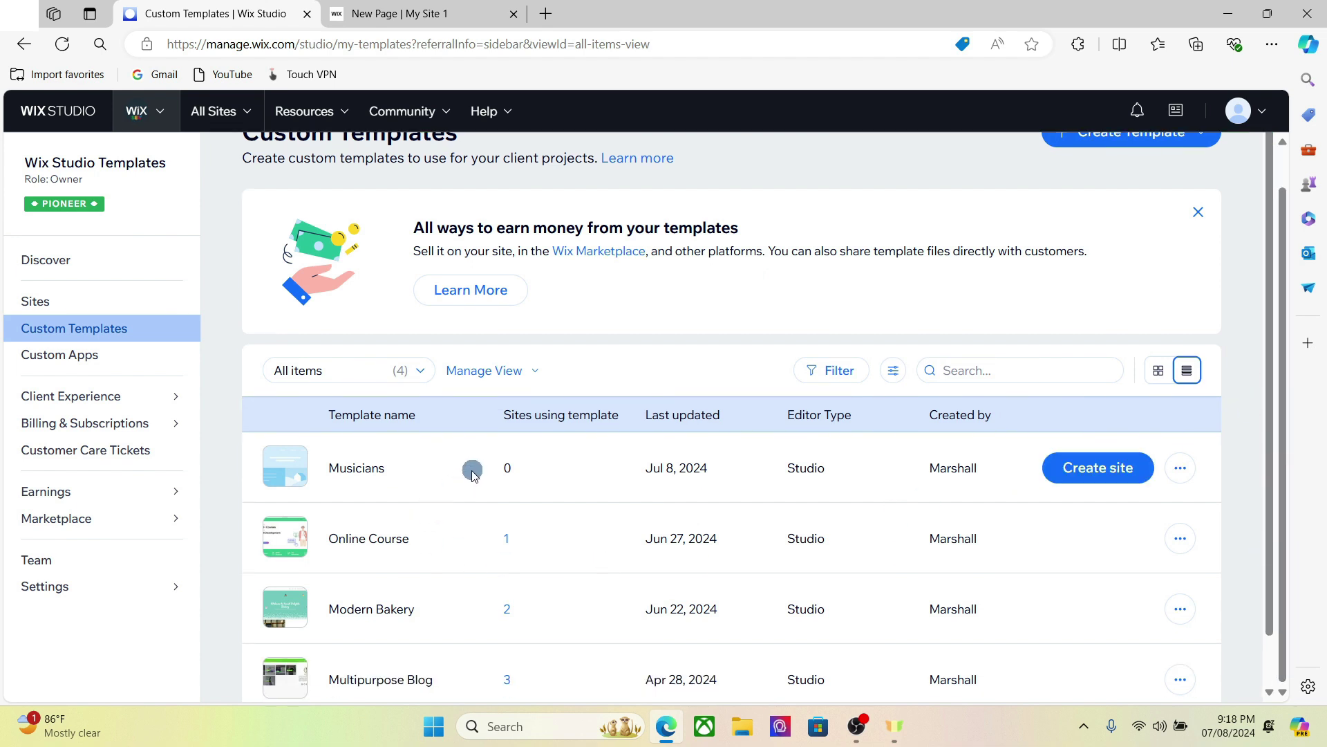
Choose Edit template for Musicians to load its Zephyr Echo homepage in the editor.
double_click(345, 469)
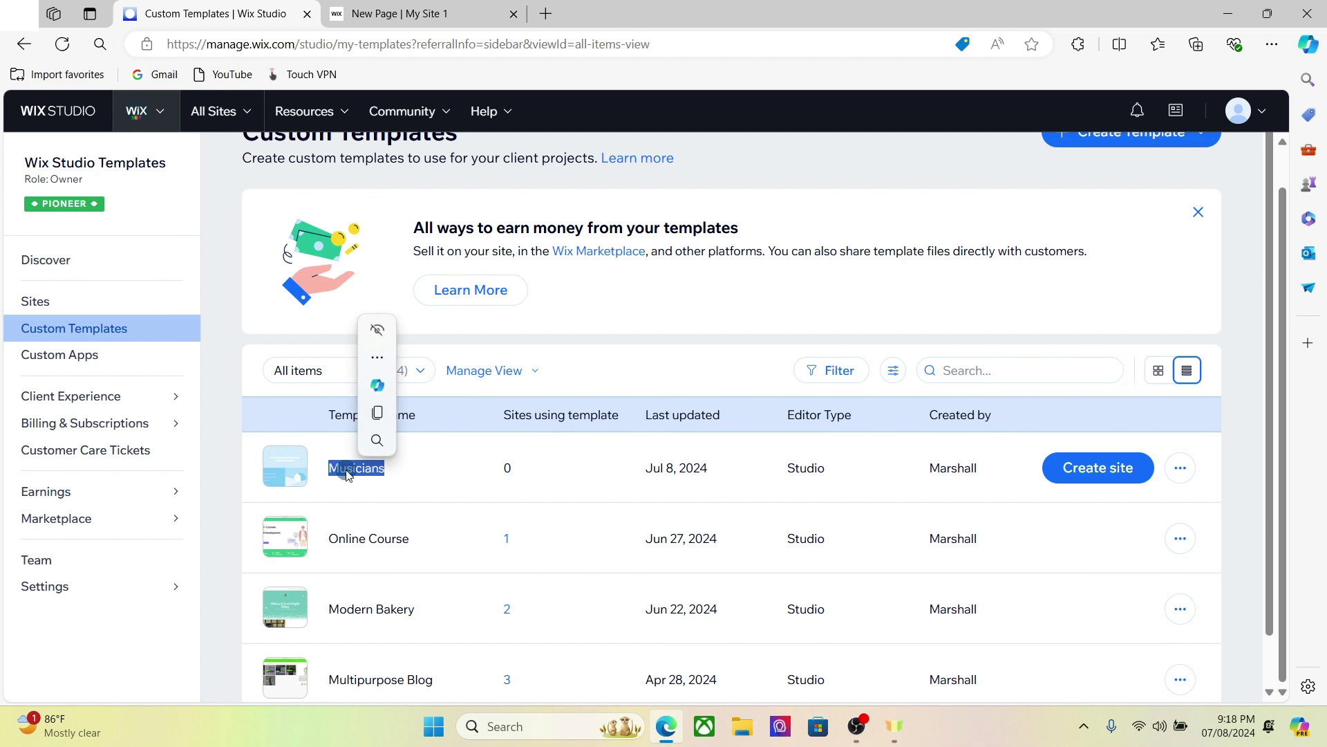
click(650, 343)
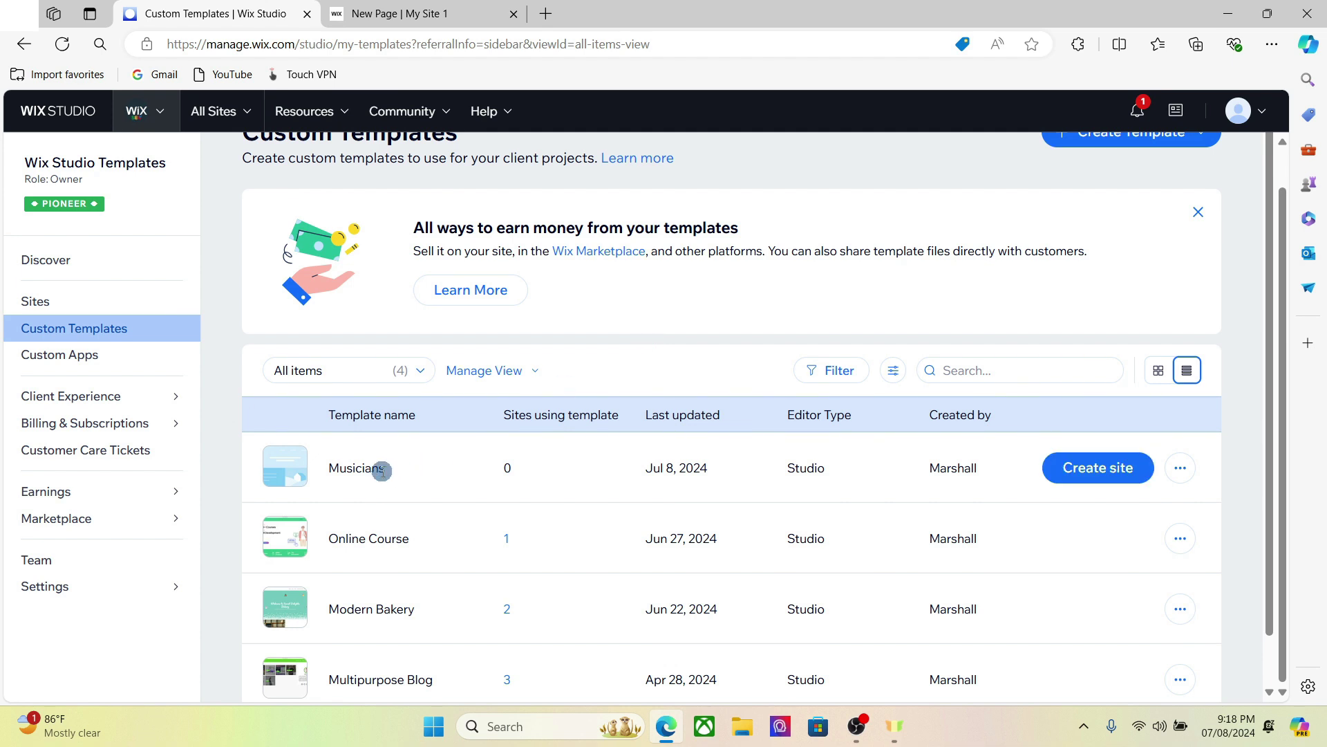
click(1181, 471)
click(1157, 258)
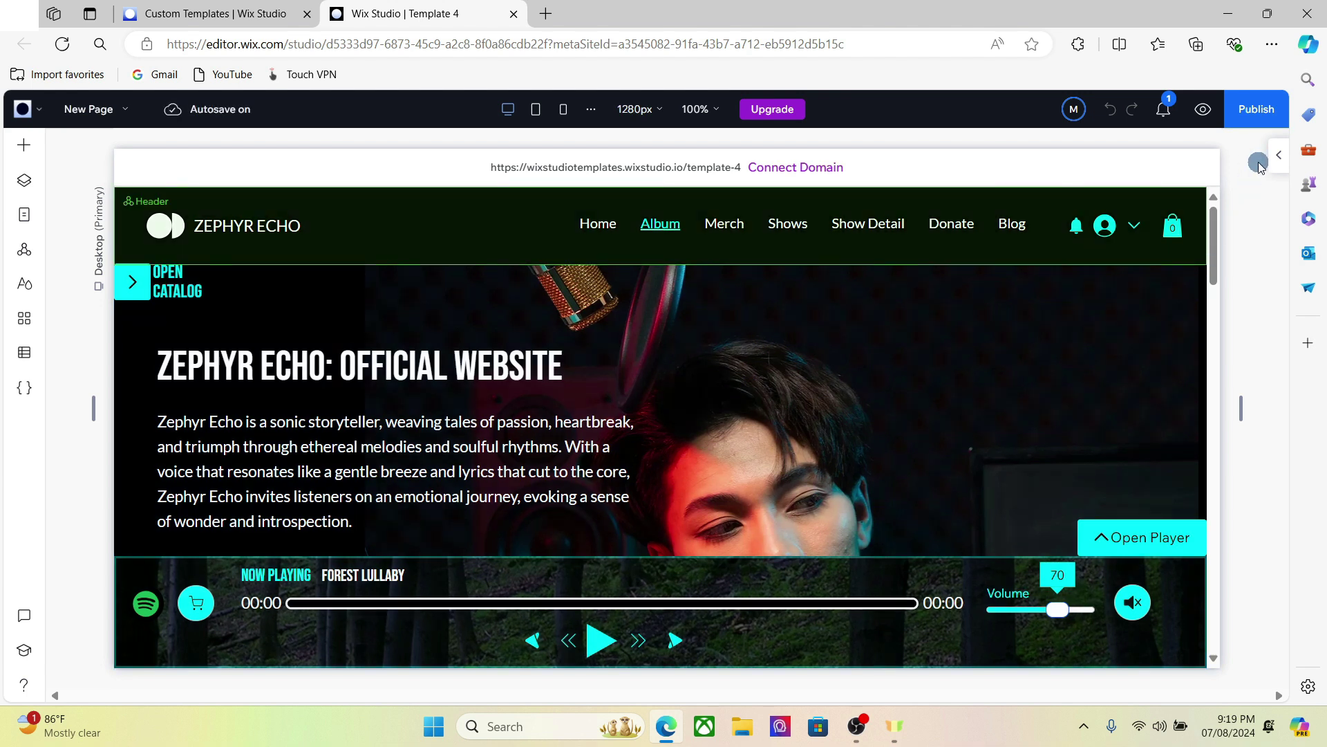
Publish the Musicians template site at its /musicians address and close the confirmation.
click(1258, 112)
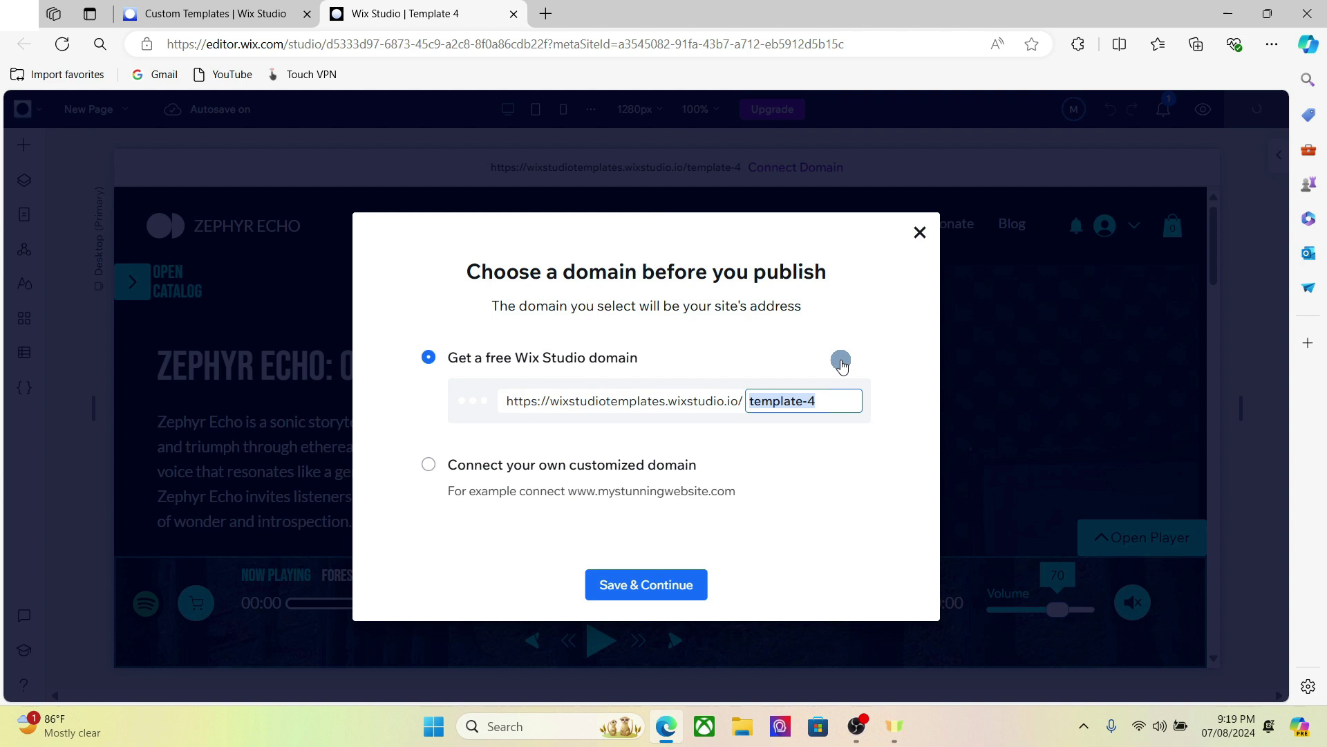
text(musicians)
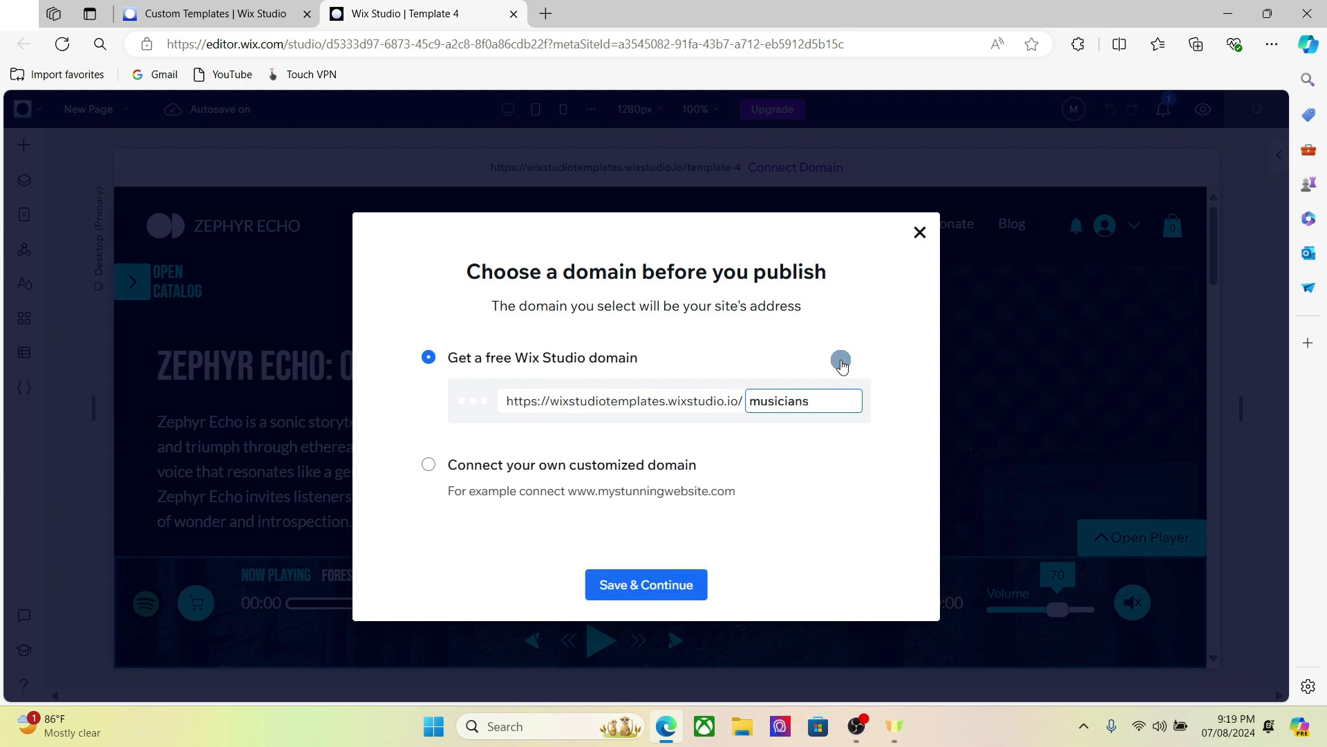
click(635, 587)
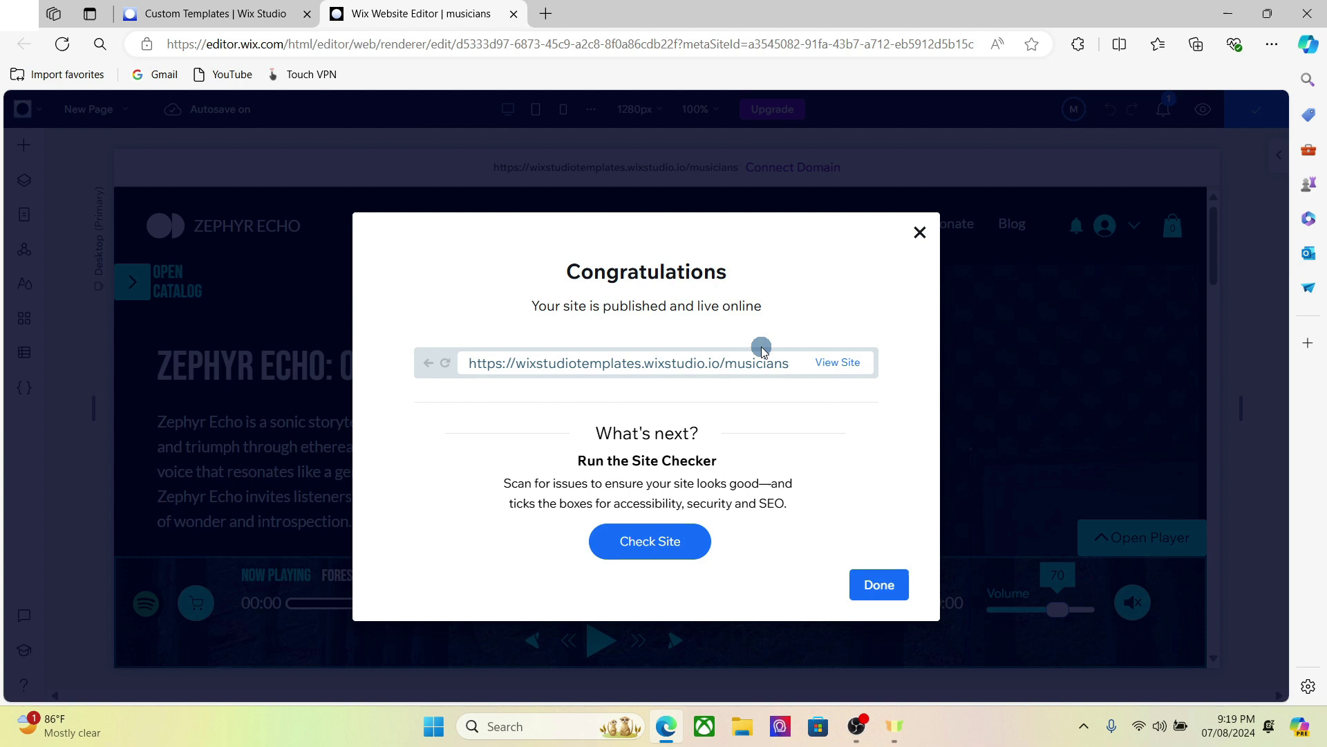
click(920, 231)
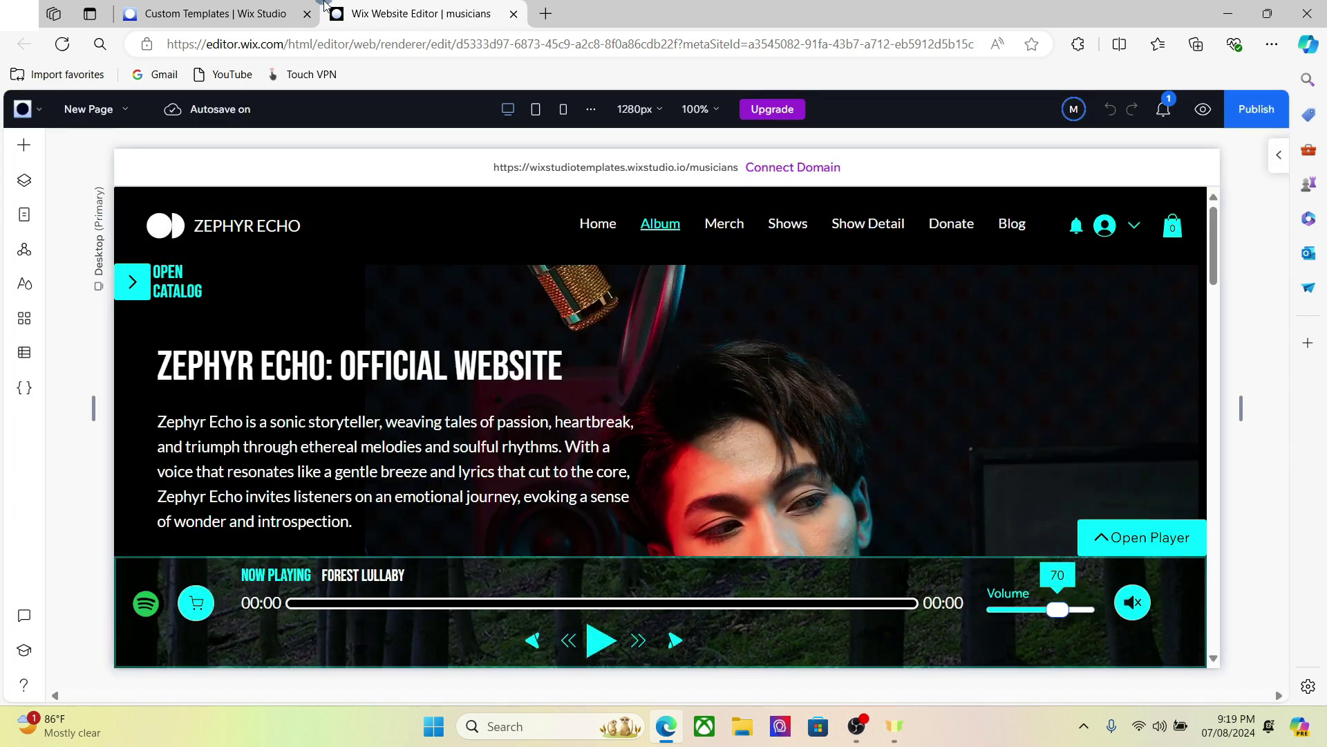
Reload the templates list and download Musicians as a shareable file, accepting the terms.
click(279, 4)
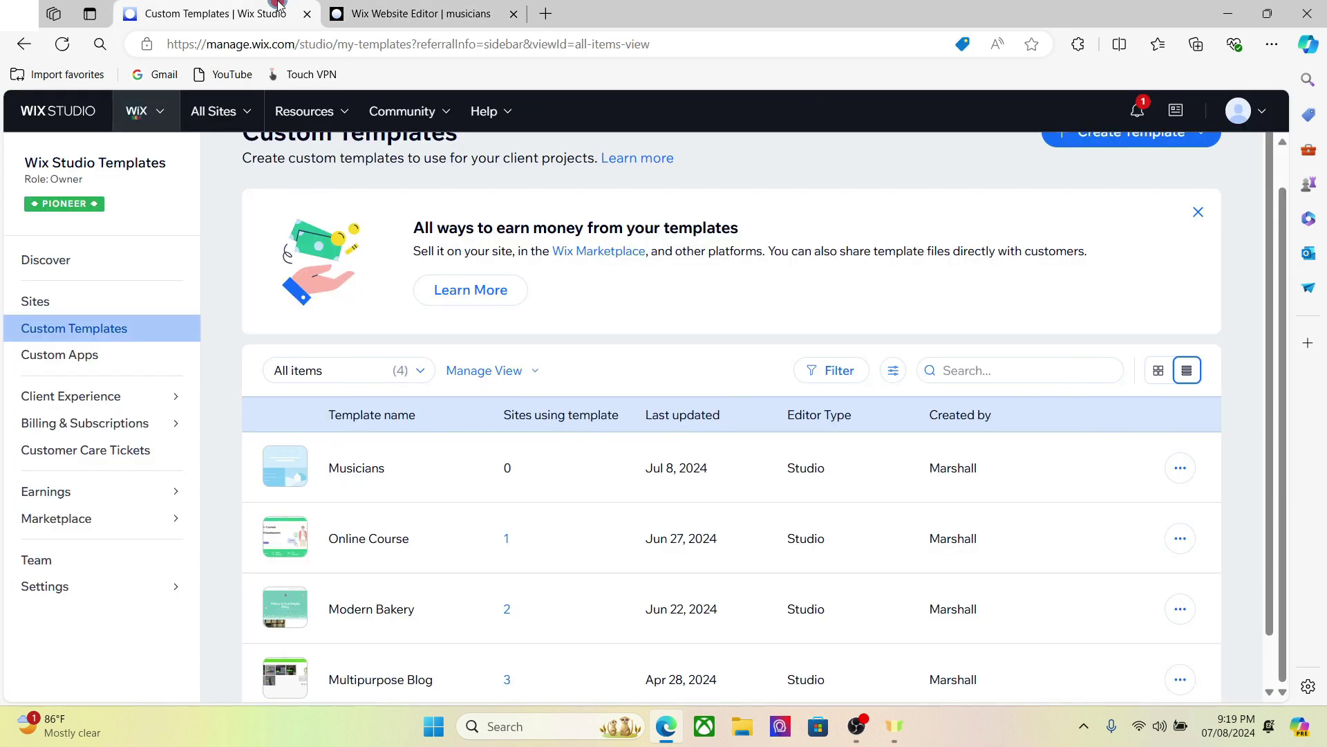
click(62, 44)
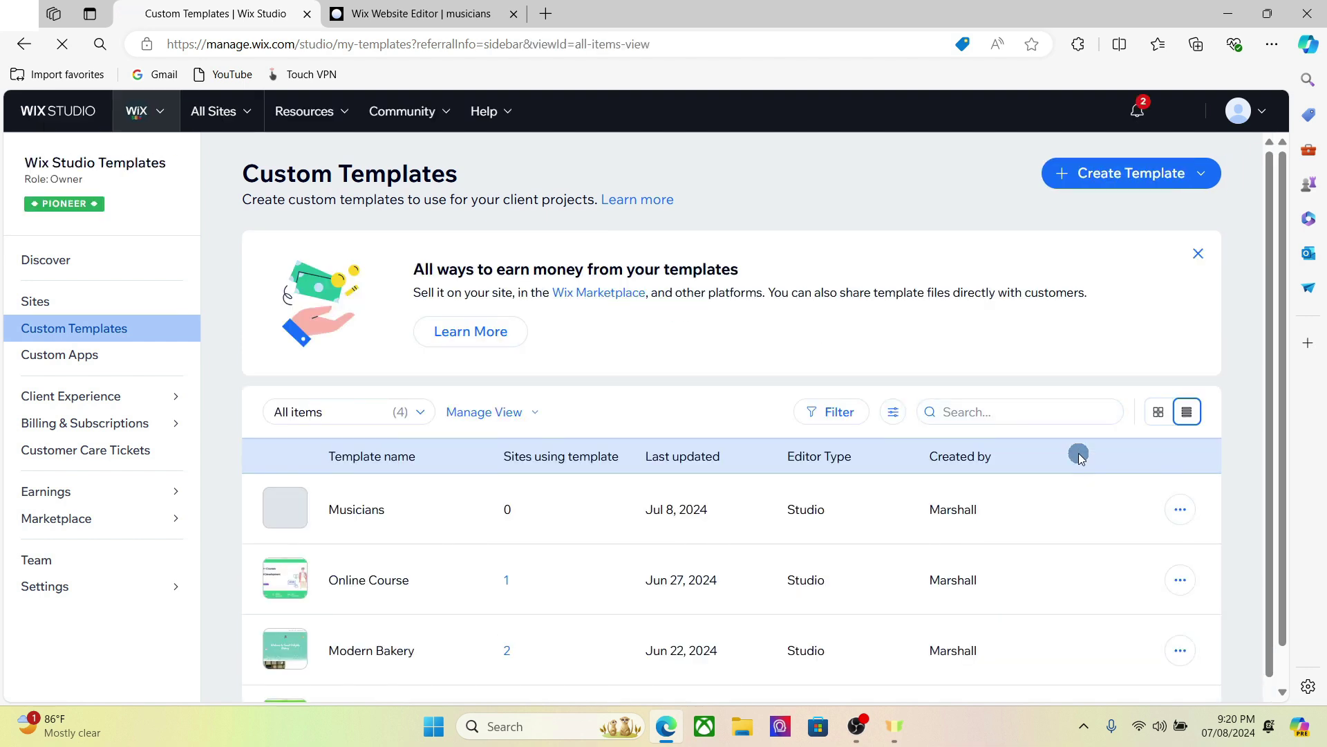
click(1180, 512)
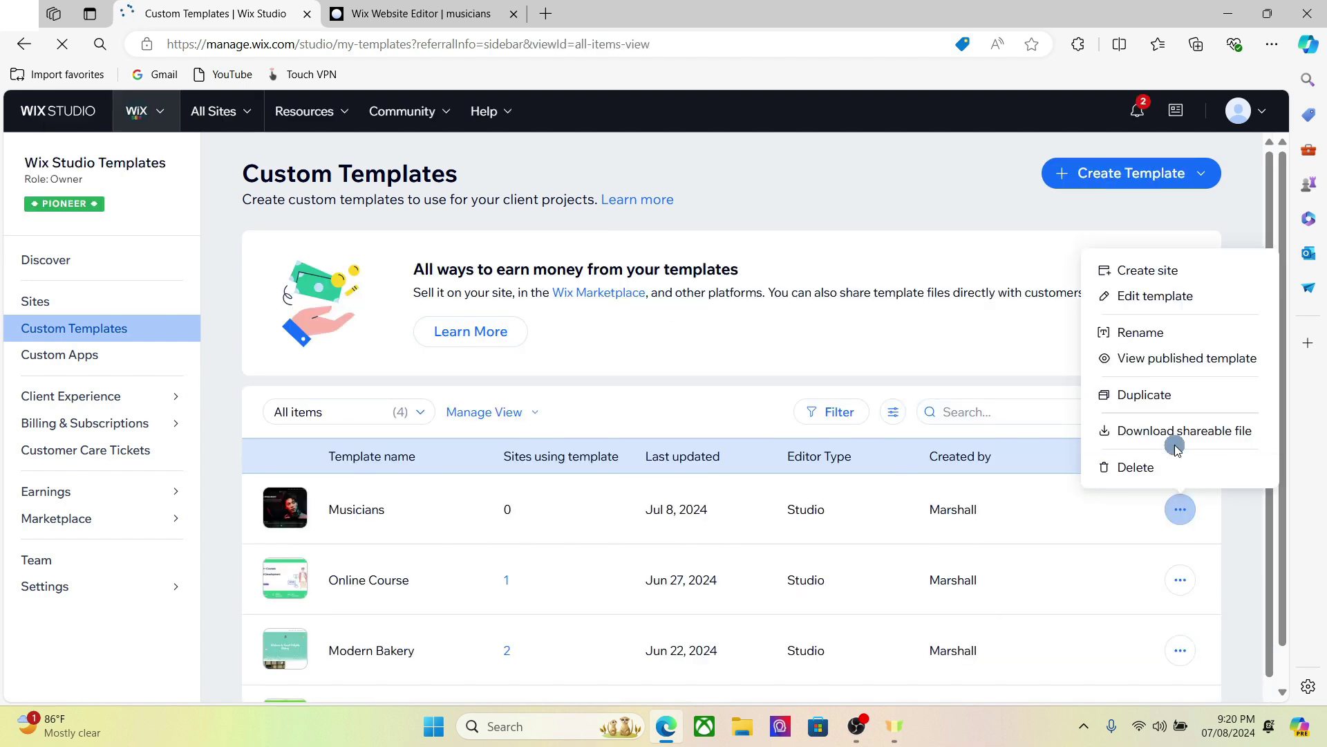
click(1176, 437)
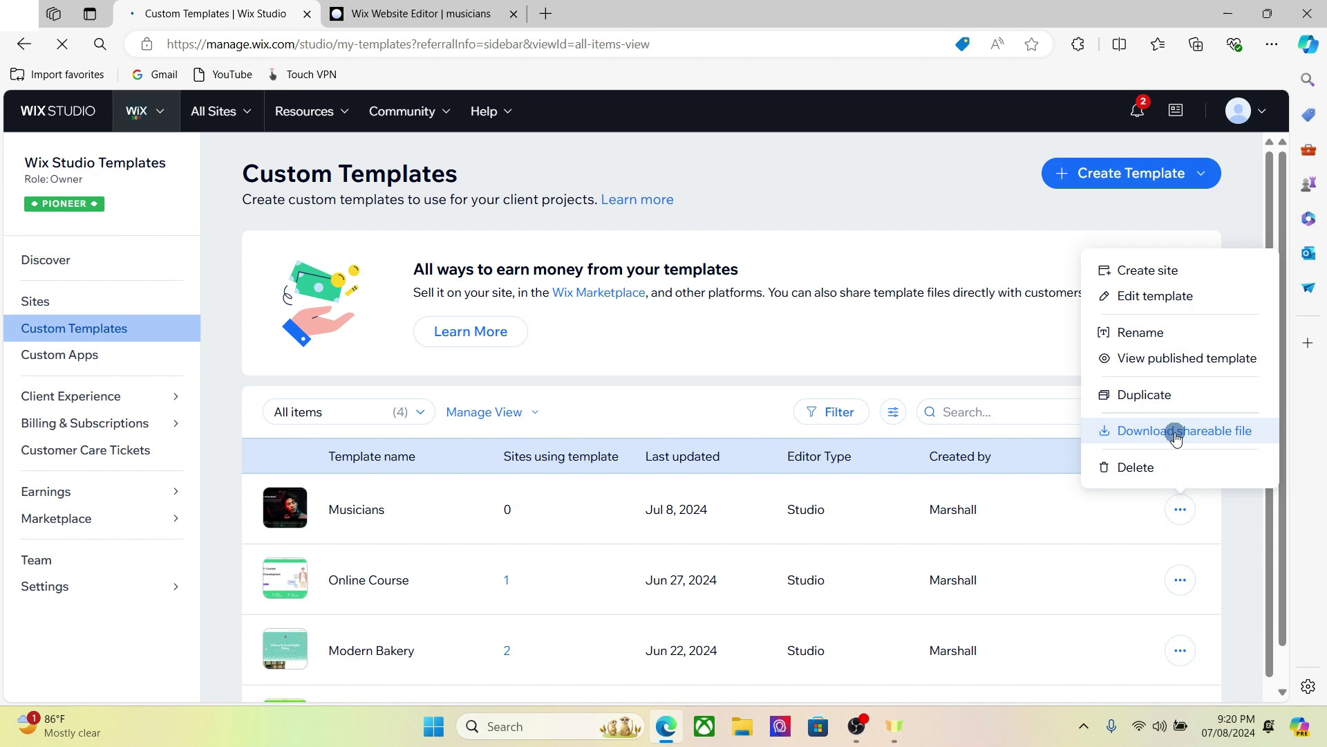
click(1176, 437)
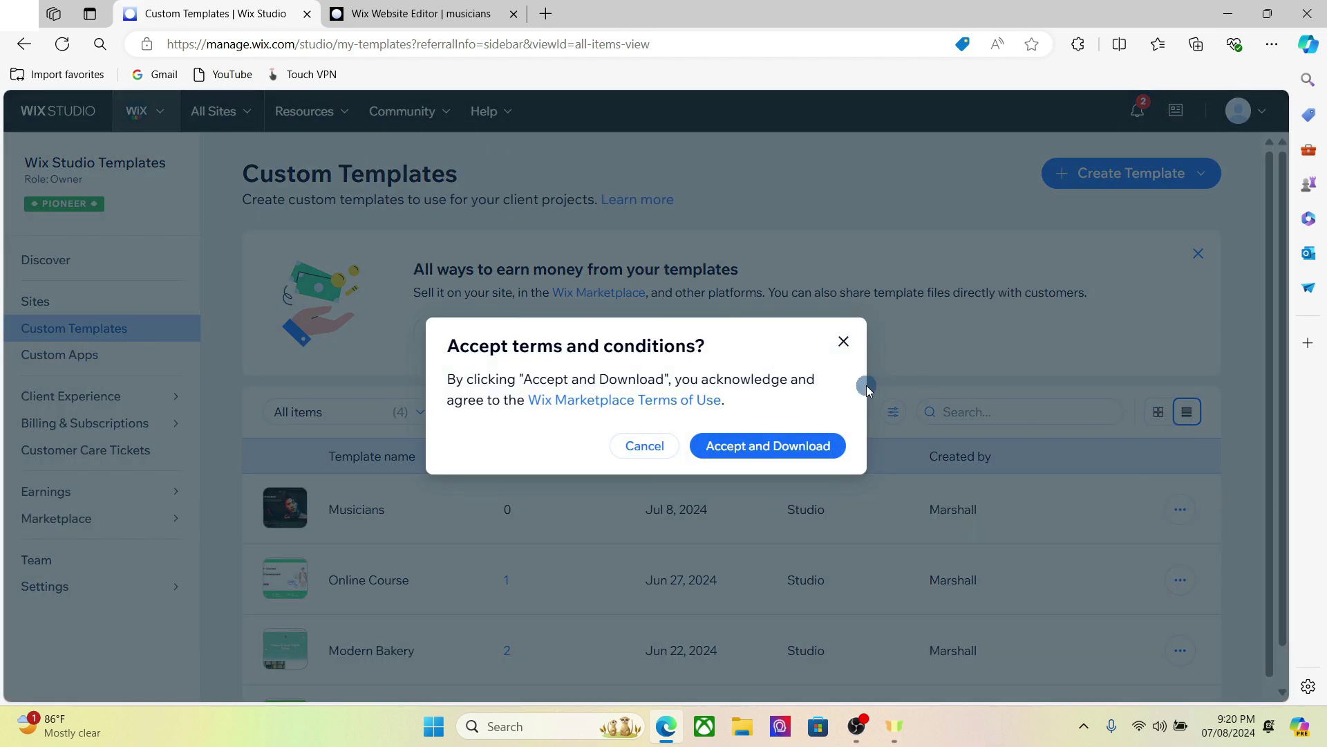
click(761, 446)
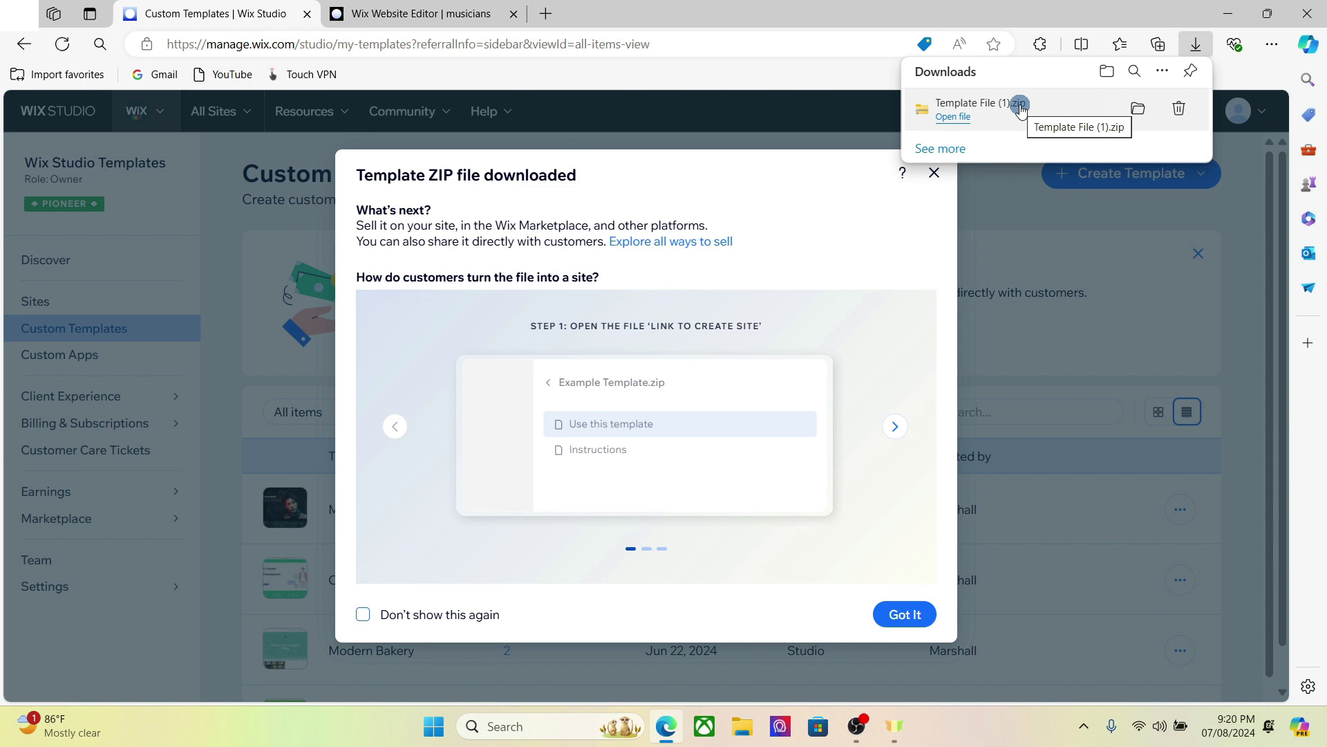
click(936, 175)
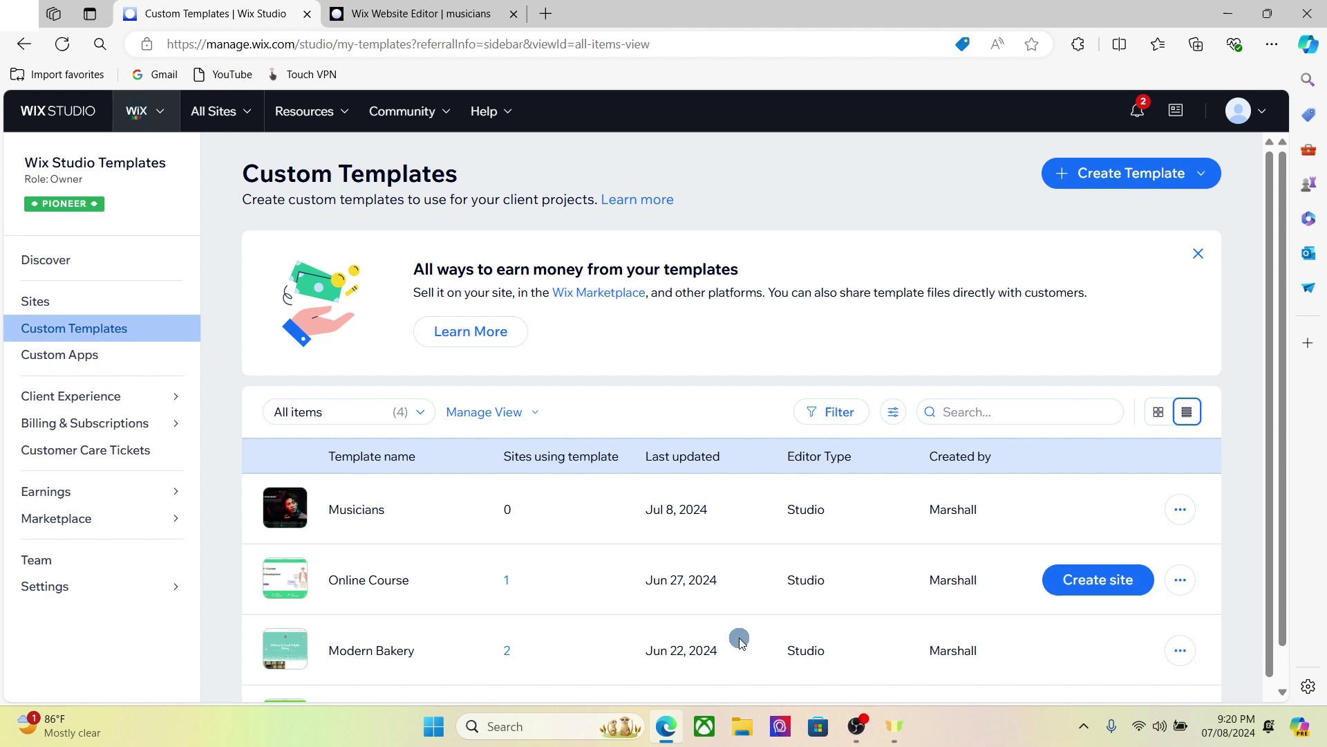
Open the downloaded 'Use this template' file with Microsoft Edge from File Explorer.
click(741, 730)
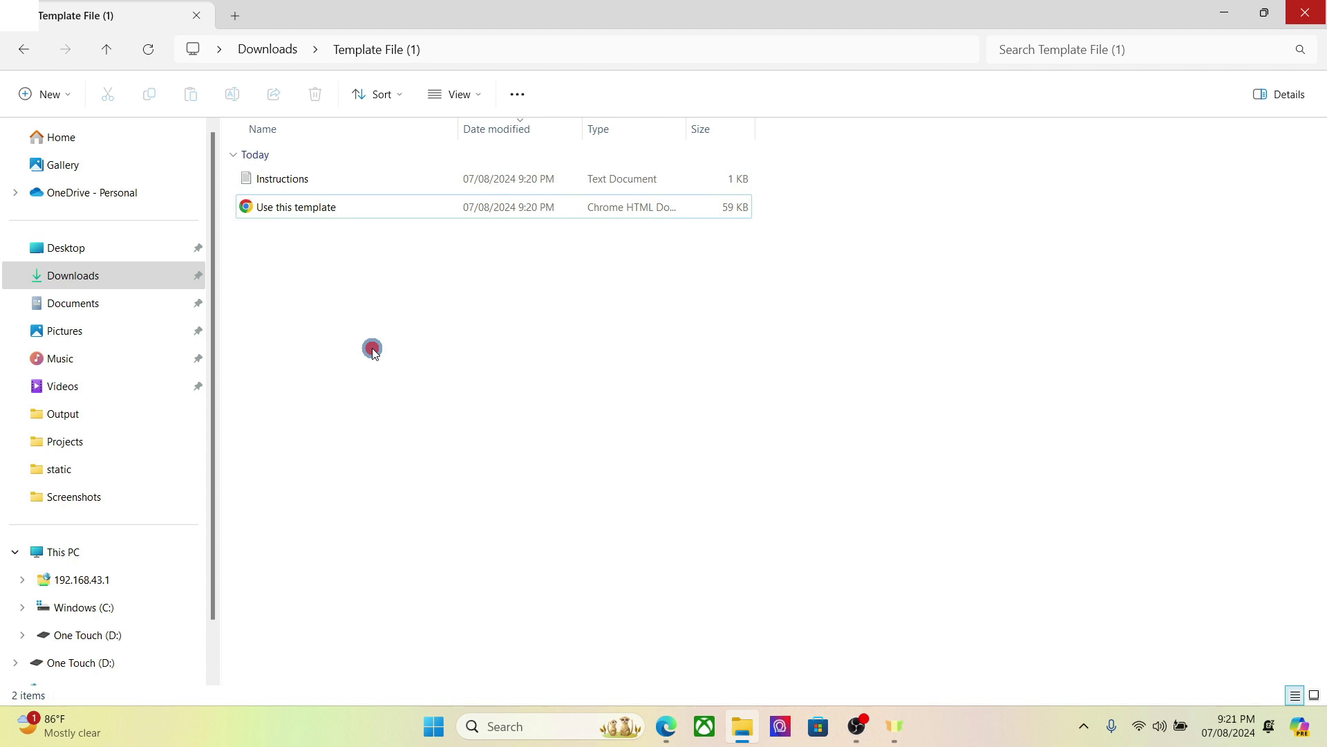
click(309, 209)
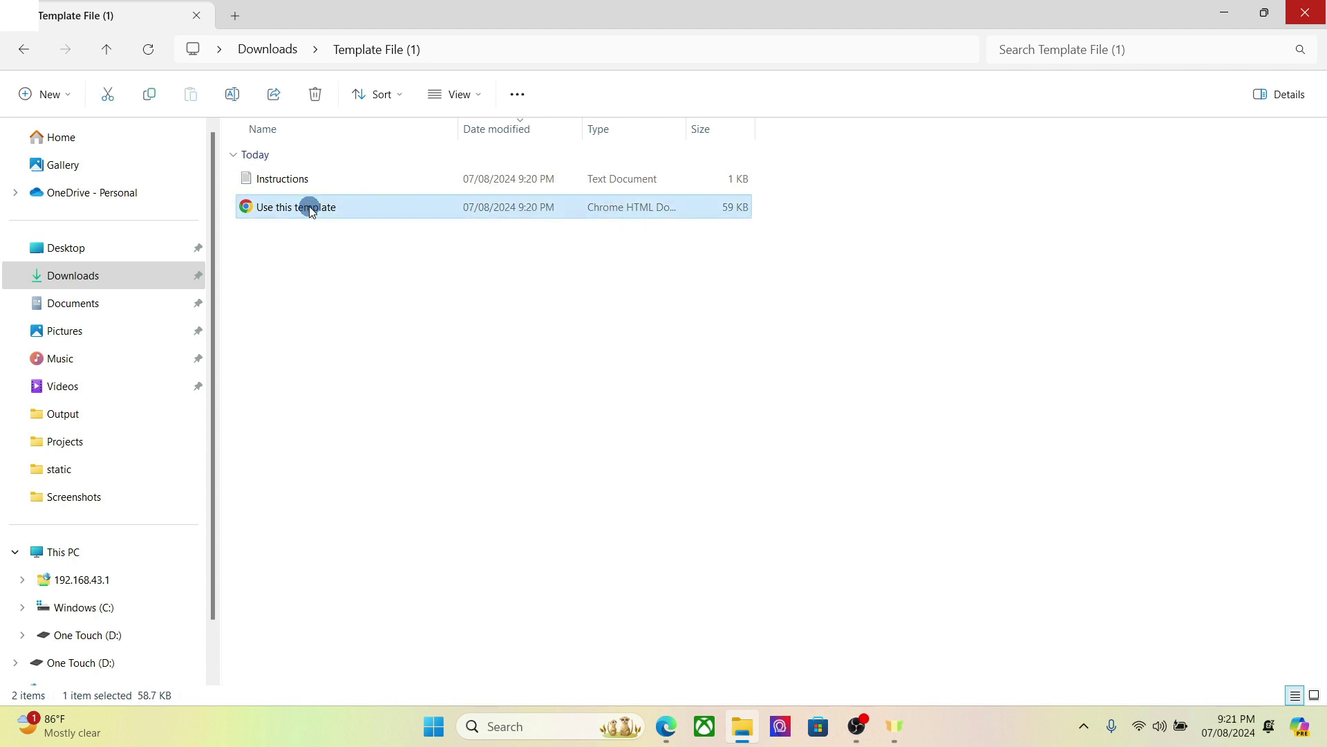
right_click(309, 206)
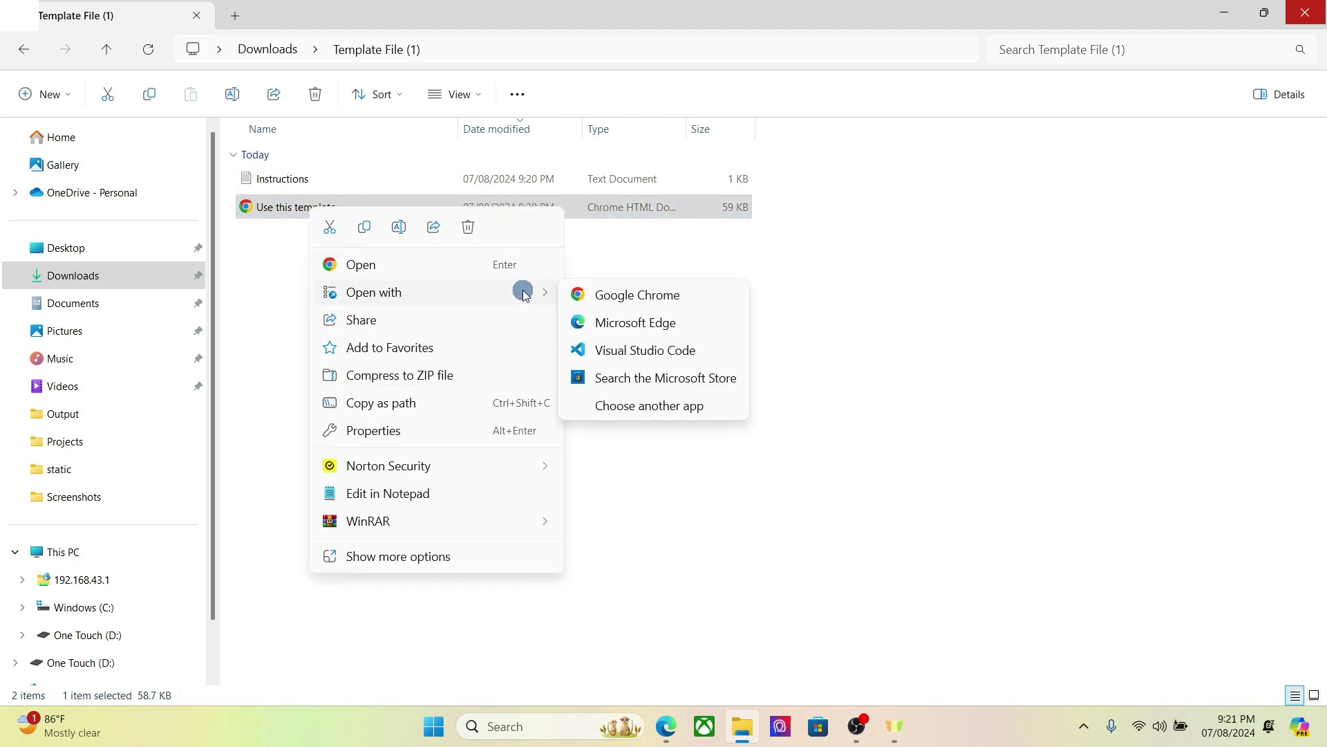
mouse_move(374, 291)
click(634, 322)
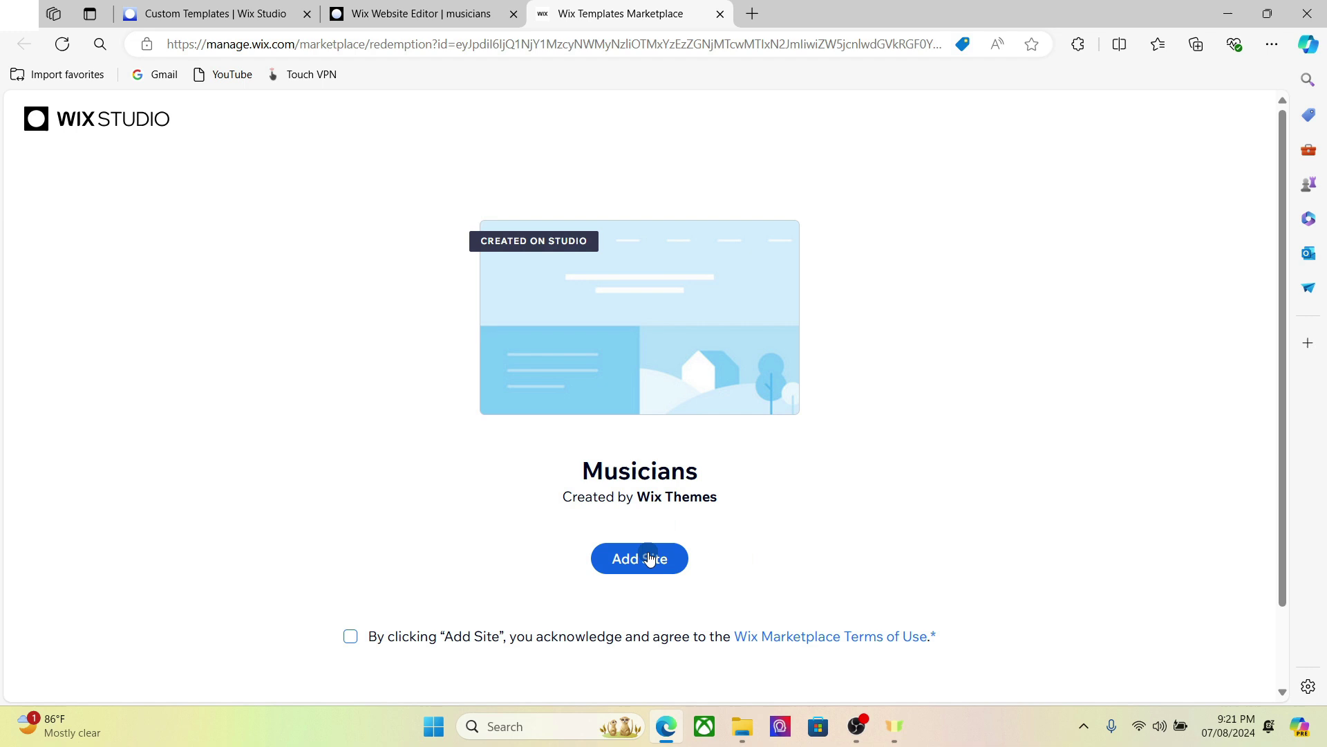
Add a site from the Musicians template, accepting the marketplace terms and custom code consent.
click(379, 639)
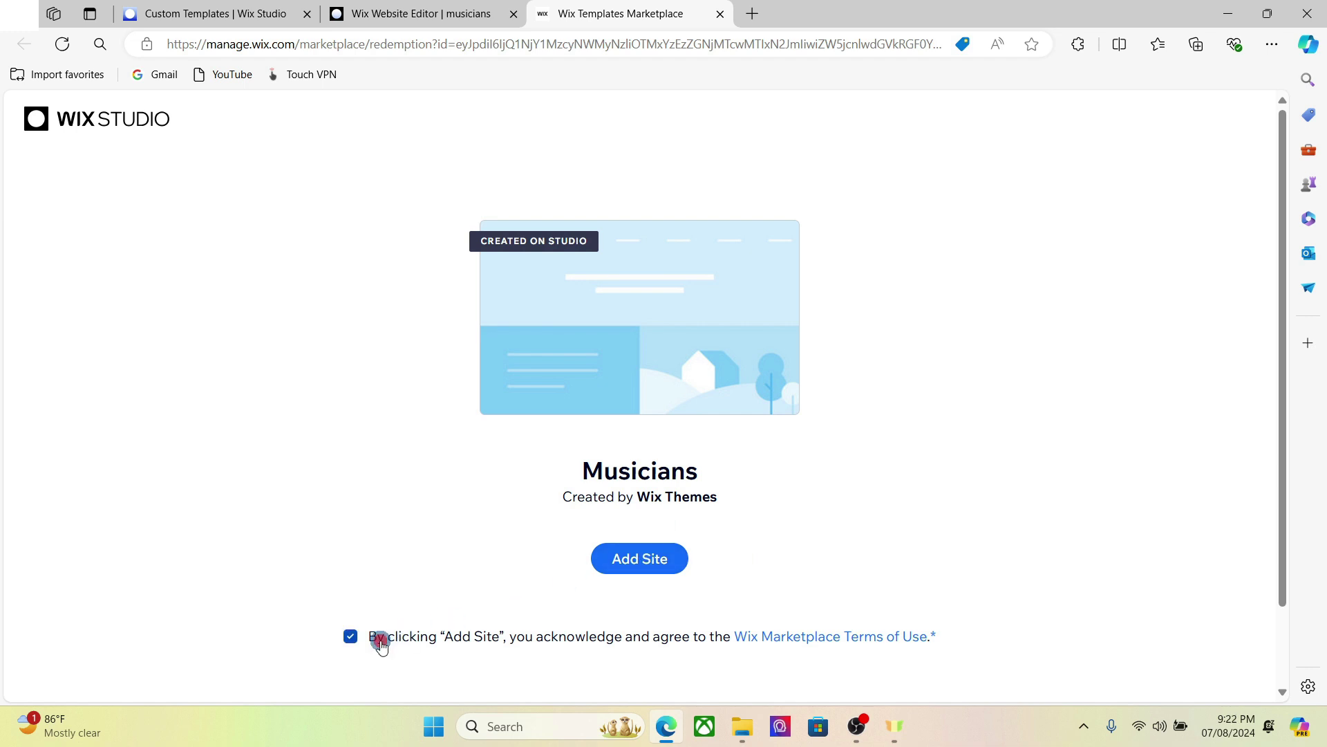
click(643, 567)
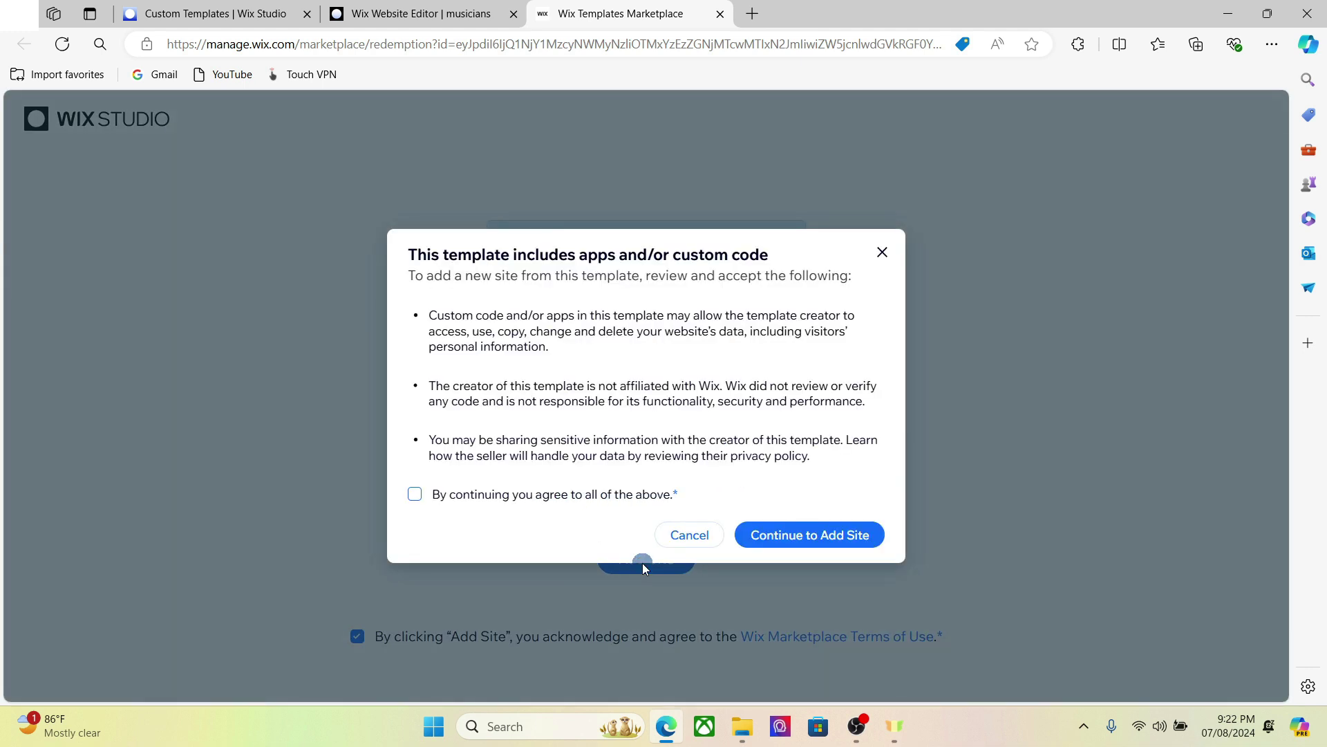
click(570, 496)
click(785, 536)
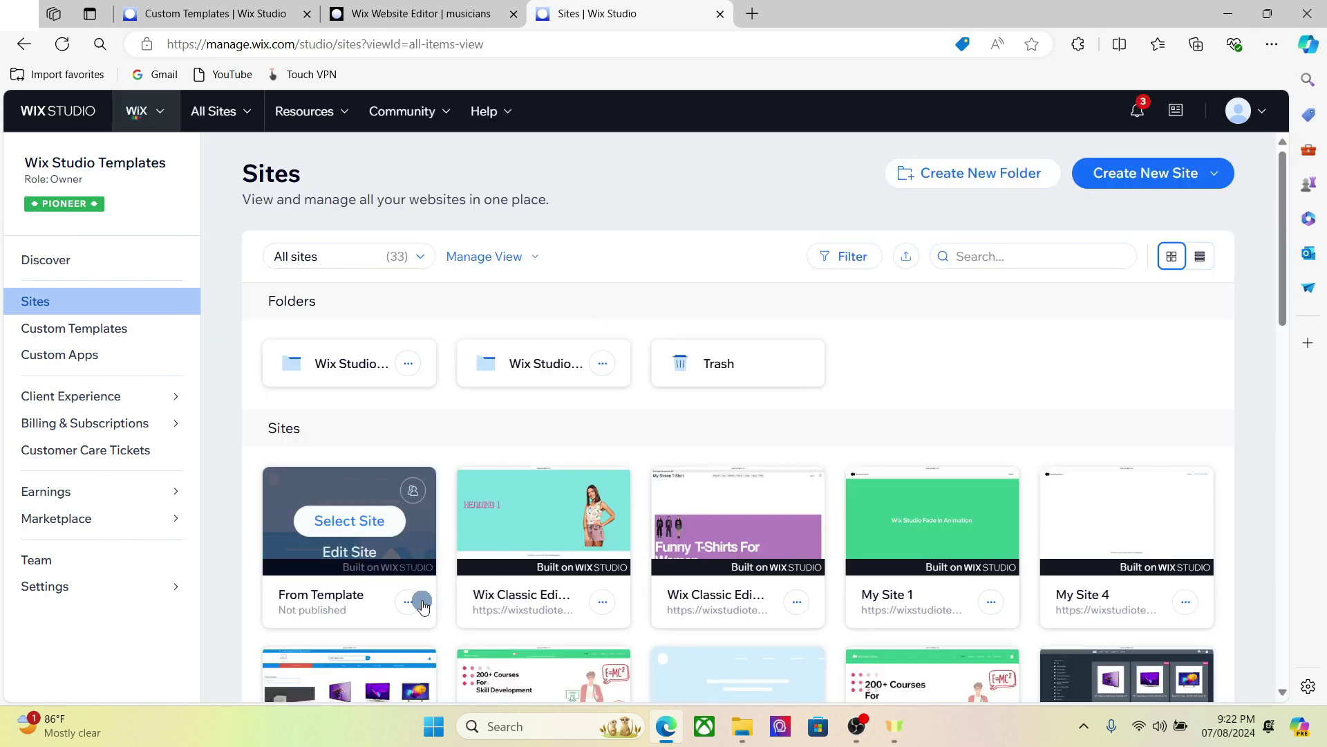
Open the From Template site's actions menu to preview it.
click(410, 603)
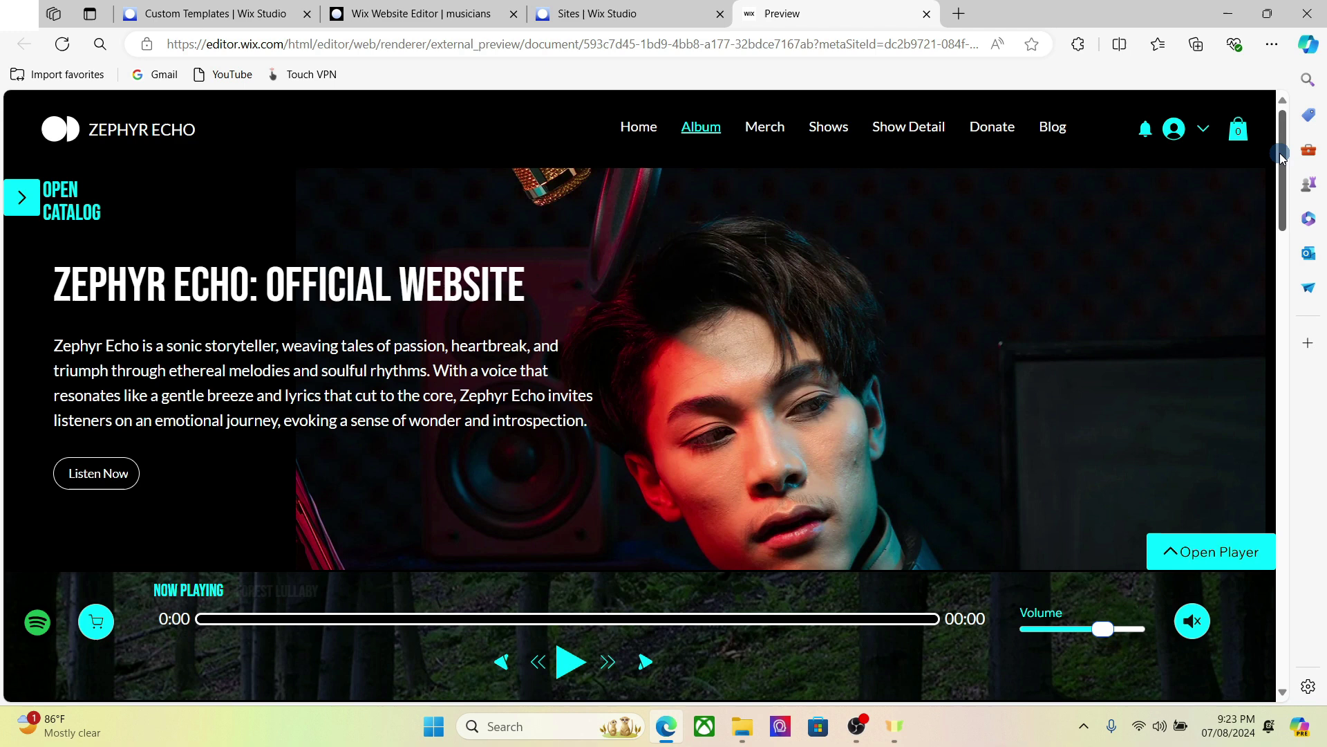
mouse_move(1282, 155)
mouse_down()
mouse_move(1318, 637)
mouse_move(1075, 300)
mouse_up()
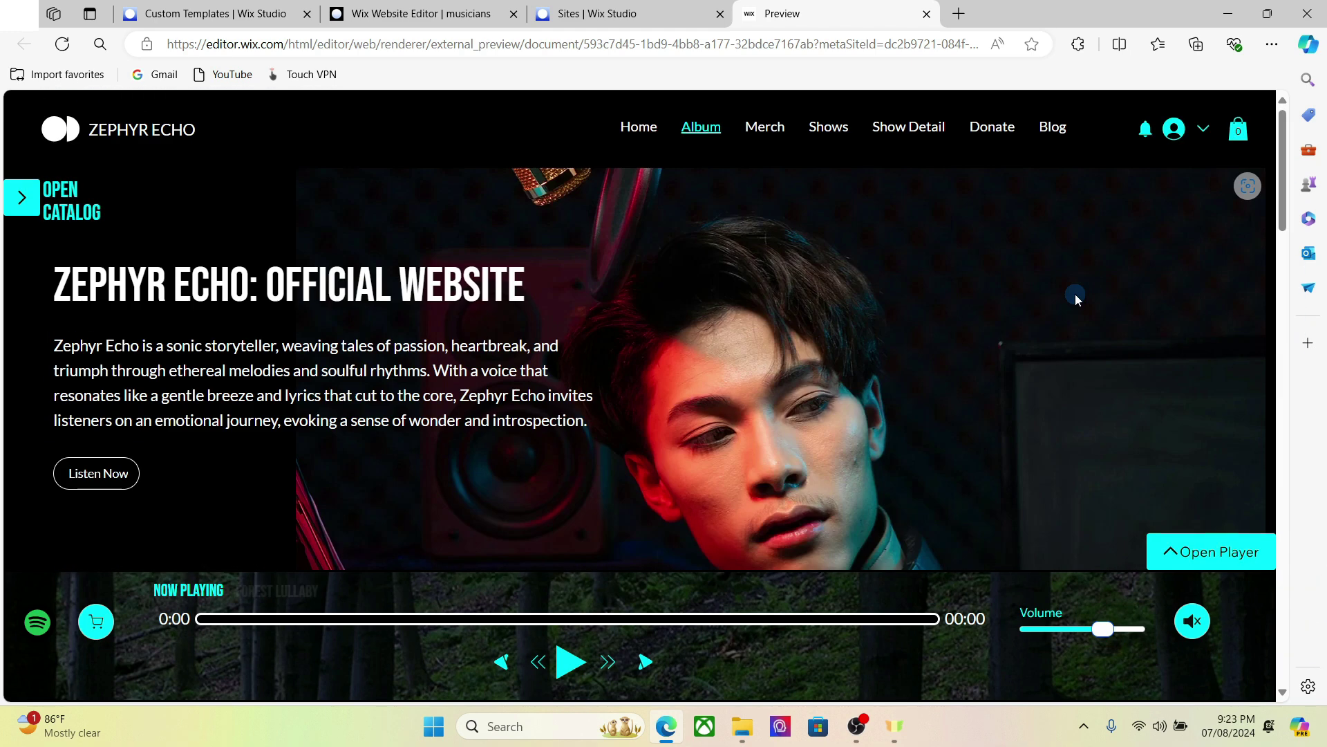